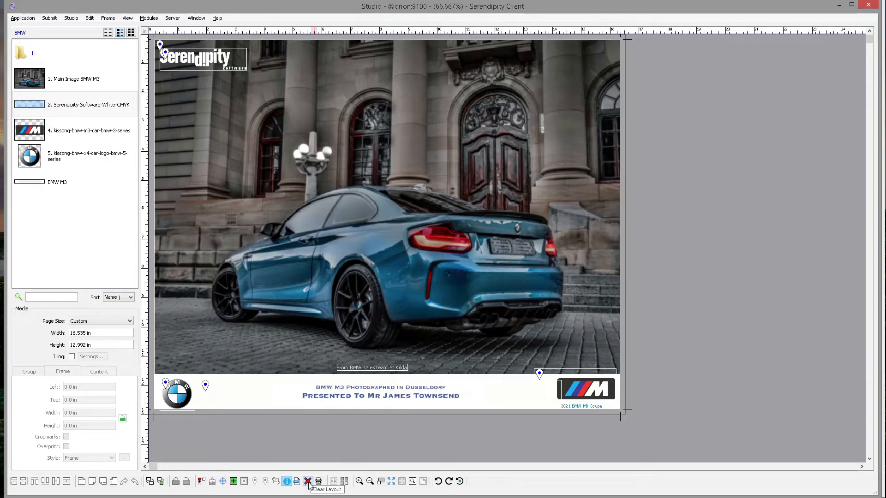
Step: Clear the current layout and accept the confirmation
{"action": "left_click", "coordinate": [133, 19]}
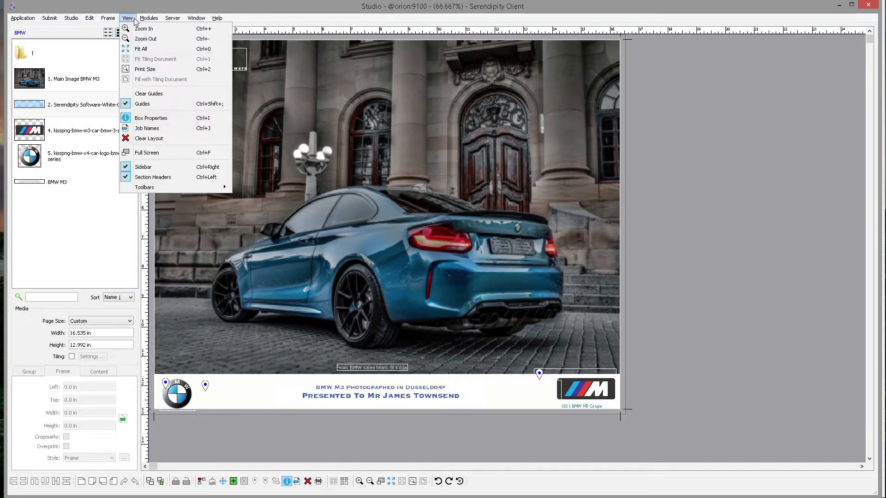
{"action": "left_click", "coordinate": [198, 139]}
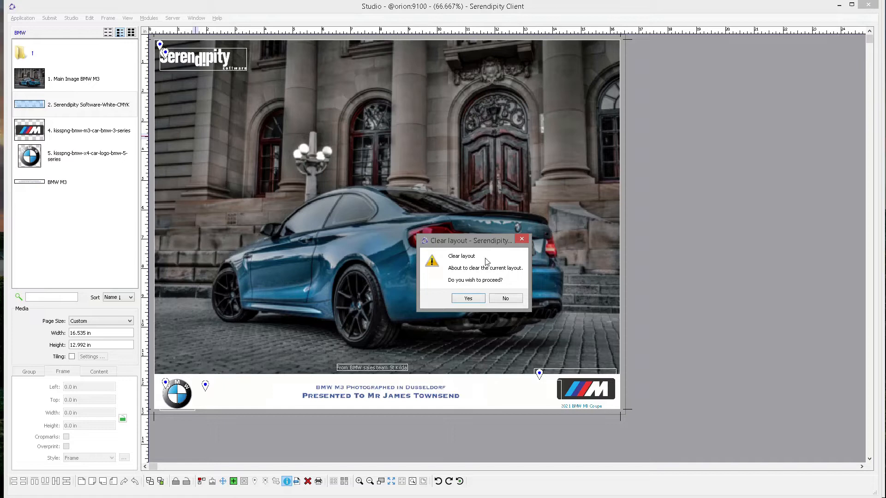
{"action": "left_click", "coordinate": [468, 299]}
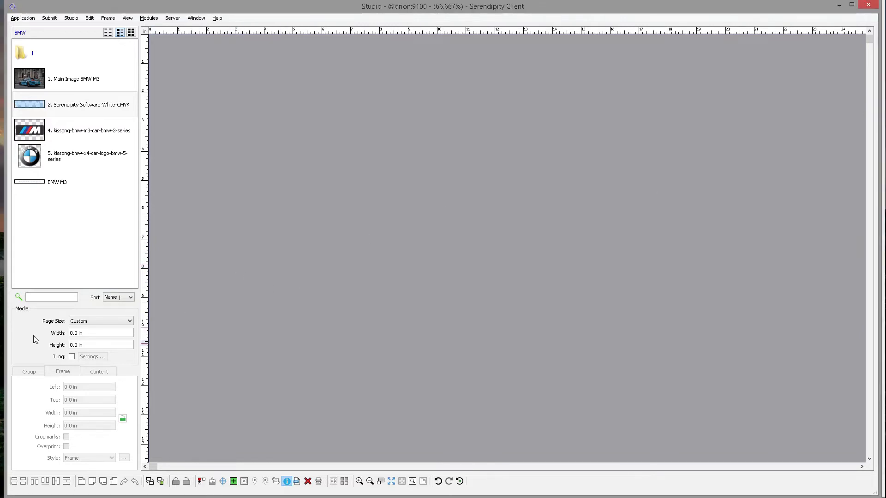
Step: Set the custom media size to 42 cm wide and 33 cm high
{"action": "left_click", "coordinate": [97, 333]}
{"action": "left_click_drag", "start_coordinate": [77, 332], "coordinate": [71, 334]}
{"action": "type", "text": "42cm"}
{"action": "key", "text": "Tab"}
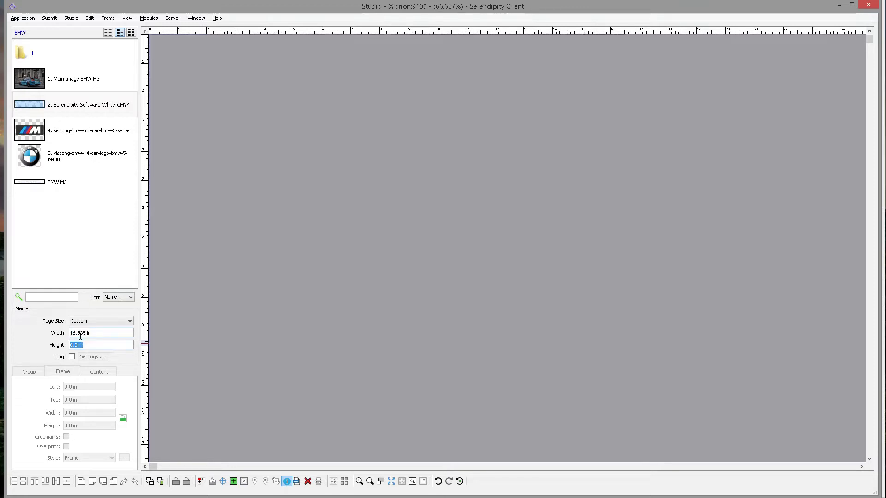
{"action": "type", "text": "33cm"}
{"action": "key", "text": "Tab"}
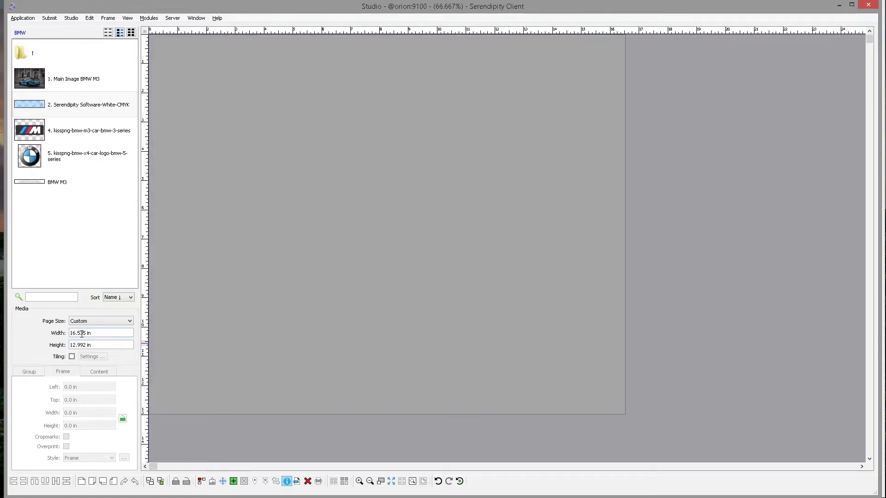
{"action": "triple_click", "coordinate": [97, 333]}
{"action": "left_click", "coordinate": [104, 333]}
{"action": "left_click_drag", "start_coordinate": [101, 334], "coordinate": [37, 334]}
{"action": "type", "text": "42cm"}
{"action": "left_click", "coordinate": [98, 344]}
Step: Create a colour box, enlarge it to about 14.3 × 8.6 in and move it near the page's upper-left corner
{"action": "left_click", "coordinate": [89, 19]}
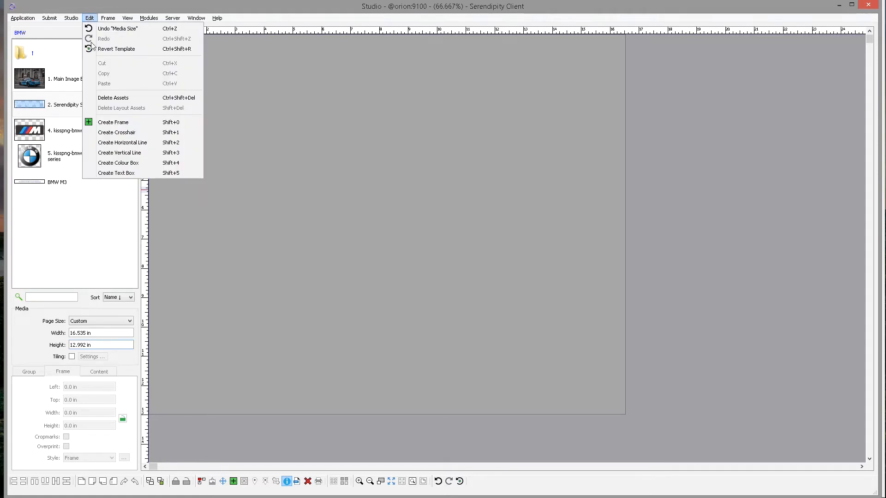
{"action": "left_click", "coordinate": [124, 163]}
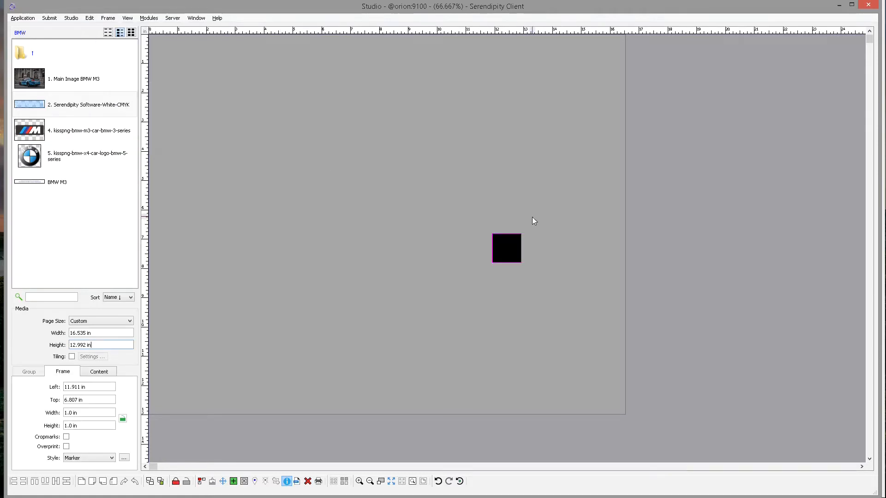
{"action": "left_click_drag", "start_coordinate": [510, 249], "coordinate": [325, 106]}
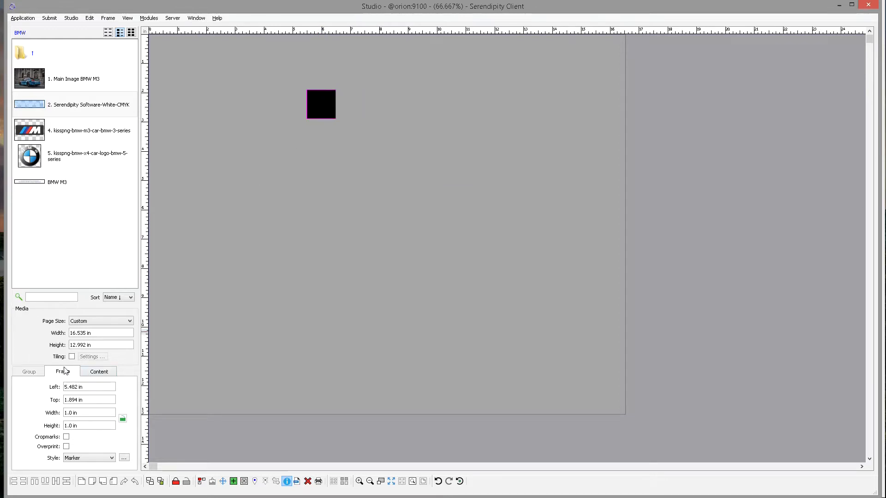
{"action": "triple_click", "coordinate": [90, 411]}
{"action": "left_click", "coordinate": [333, 116]}
{"action": "left_click_drag", "start_coordinate": [334, 116], "coordinate": [577, 320]}
{"action": "left_click_drag", "start_coordinate": [550, 198], "coordinate": [720, 203]}
{"action": "left_click_drag", "start_coordinate": [525, 200], "coordinate": [374, 156]}
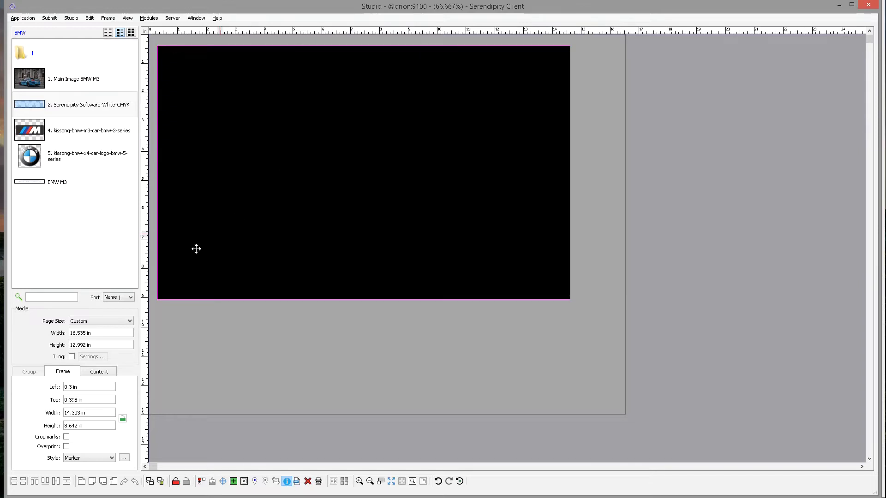
Step: Set the colour box frame to 41 cm wide and 32 cm high
{"action": "double_click", "coordinate": [91, 413]}
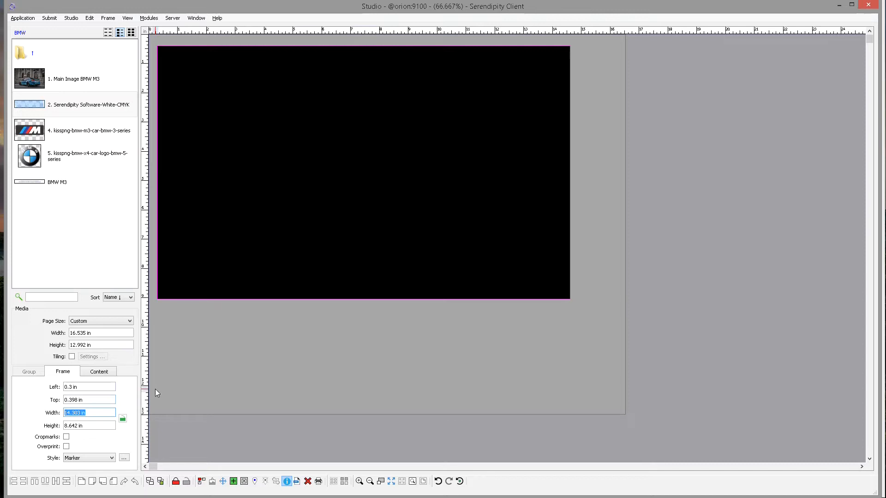
{"action": "type", "text": "41cm"}
{"action": "left_click", "coordinate": [91, 425]}
{"action": "left_click_drag", "start_coordinate": [91, 425], "coordinate": [39, 425]}
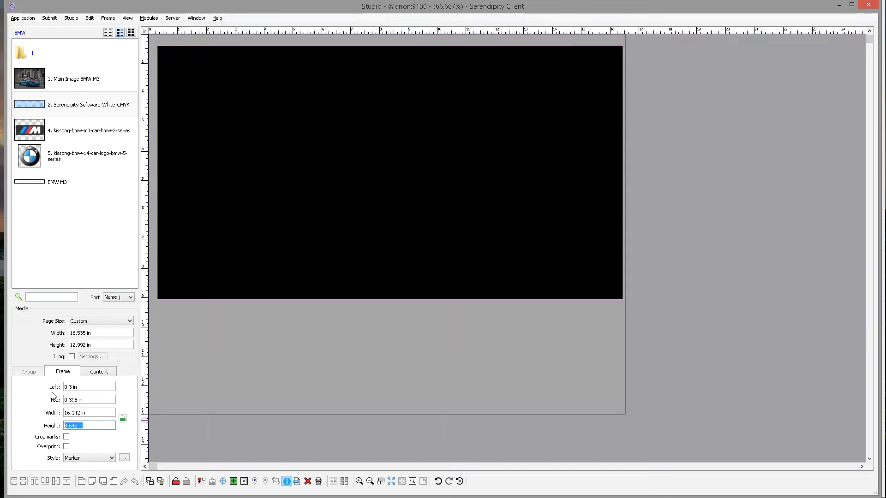
{"action": "type", "text": "32cm"}
{"action": "key", "text": "Return"}
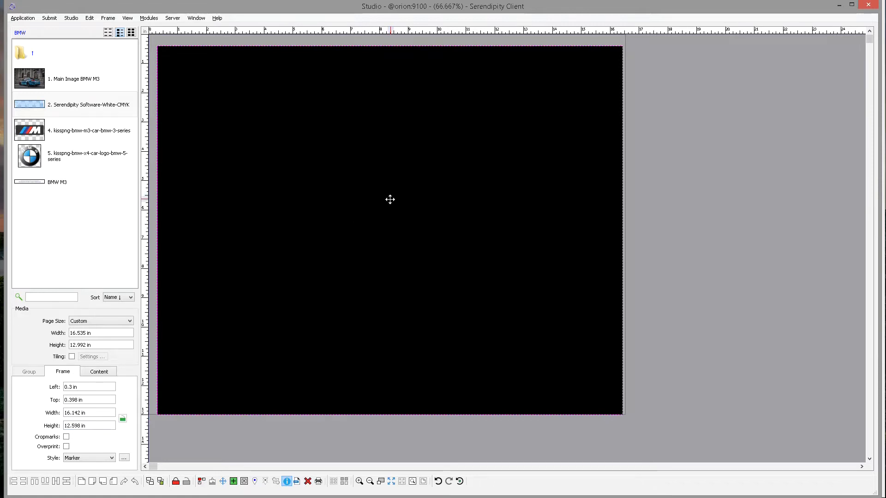
Step: Position the colour box 0.5 cm from the left and 0.5 cm from the top of the page
{"action": "left_click_drag", "start_coordinate": [390, 196], "coordinate": [388, 190]}
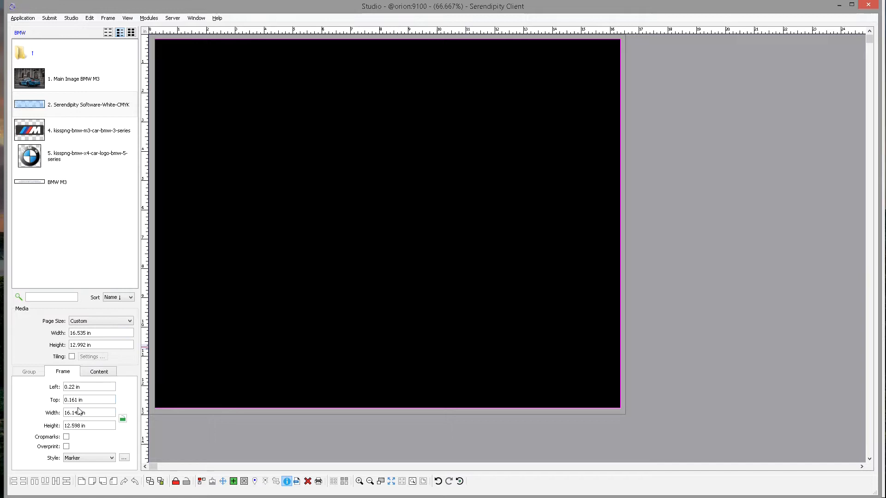
{"action": "left_click_drag", "start_coordinate": [247, 148], "coordinate": [245, 148]}
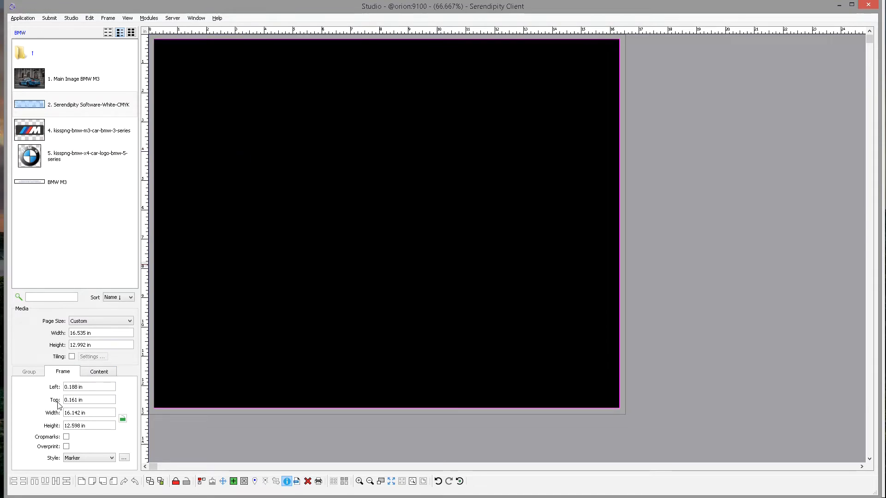
{"action": "left_click_drag", "start_coordinate": [92, 387], "coordinate": [44, 391]}
{"action": "type", "text": "0.5cm"}
{"action": "key", "text": "Tab"}
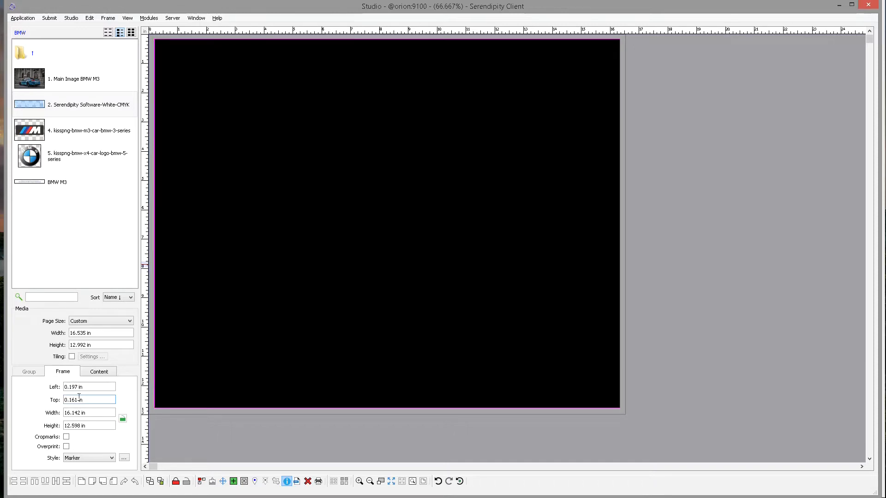
{"action": "left_click_drag", "start_coordinate": [95, 400], "coordinate": [33, 400]}
{"action": "type", "text": ".5cm"}
{"action": "key", "text": "Return"}
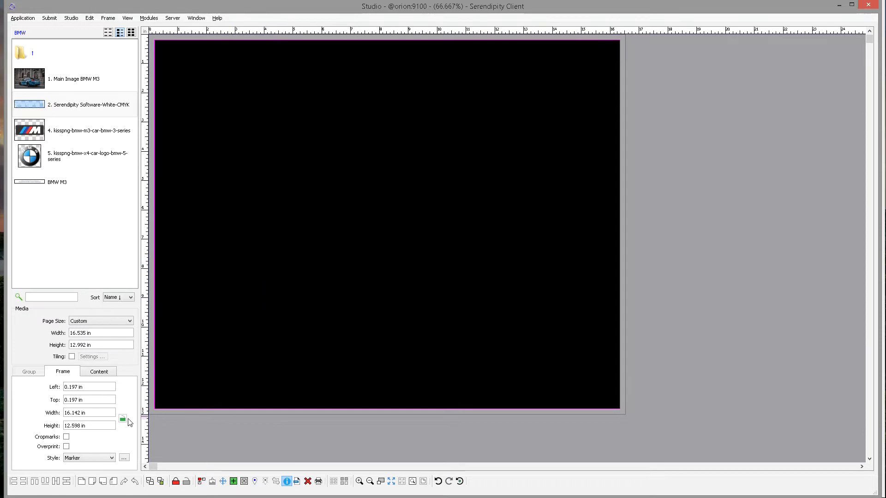
Step: Pin the colour box in position on the page, keeping it selected
{"action": "left_click", "coordinate": [257, 482]}
{"action": "left_click", "coordinate": [256, 481]}
{"action": "left_click", "coordinate": [682, 205]}
{"action": "left_click", "coordinate": [553, 191]}
Step: Change the colour box's marker colour to white with RGB 255, 255, 255 and save the marker options
{"action": "left_click", "coordinate": [124, 458]}
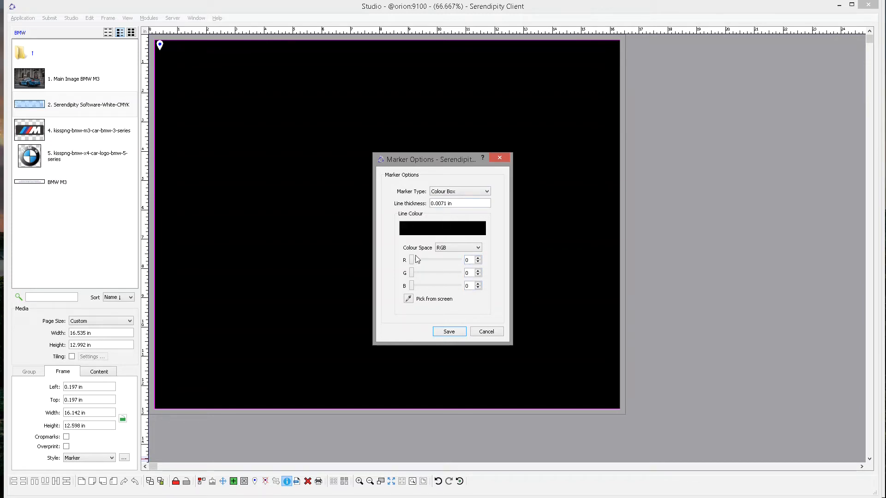
{"action": "left_click_drag", "start_coordinate": [413, 260], "coordinate": [485, 276]}
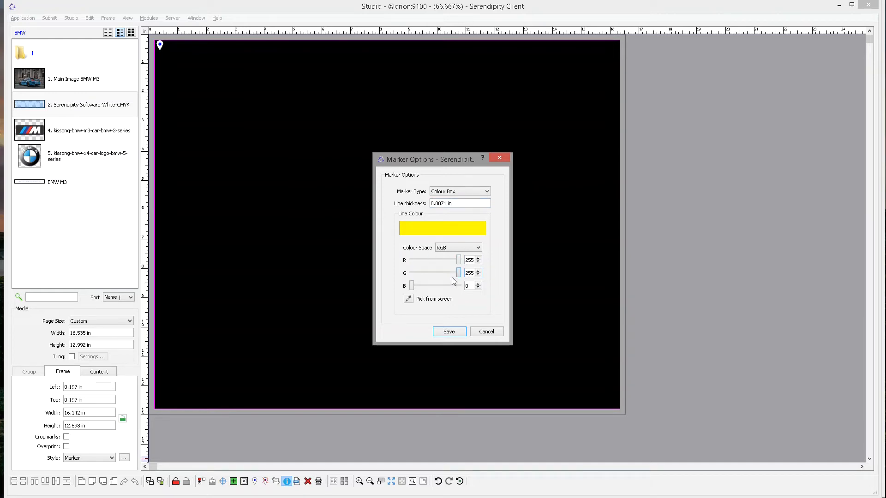
{"action": "left_click_drag", "start_coordinate": [411, 286], "coordinate": [471, 287]}
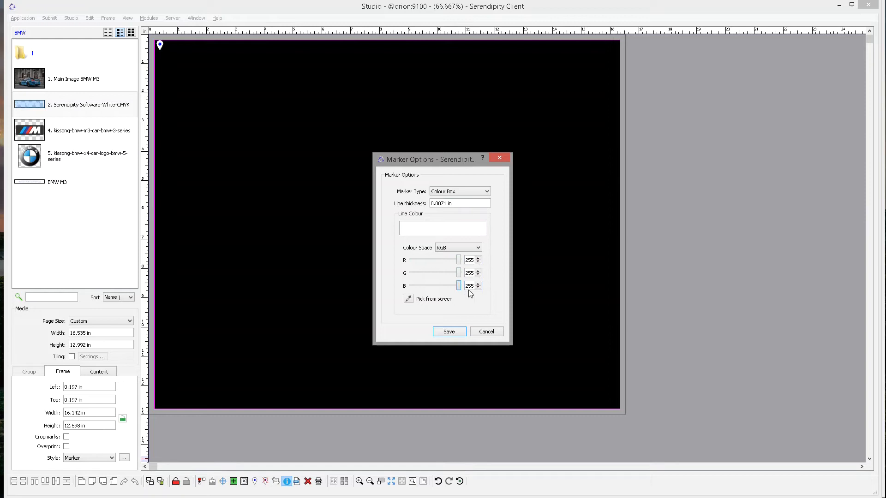
{"action": "double_click", "coordinate": [470, 260]}
{"action": "type", "text": "255"}
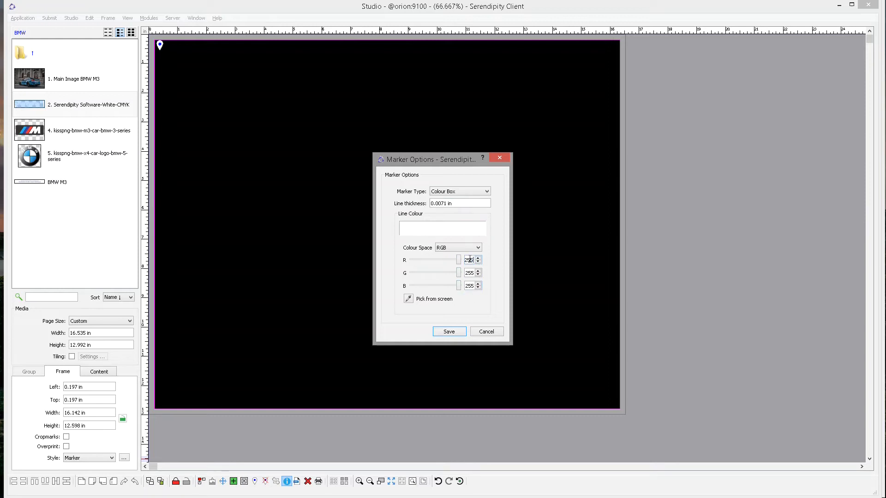
{"action": "left_click", "coordinate": [450, 332]}
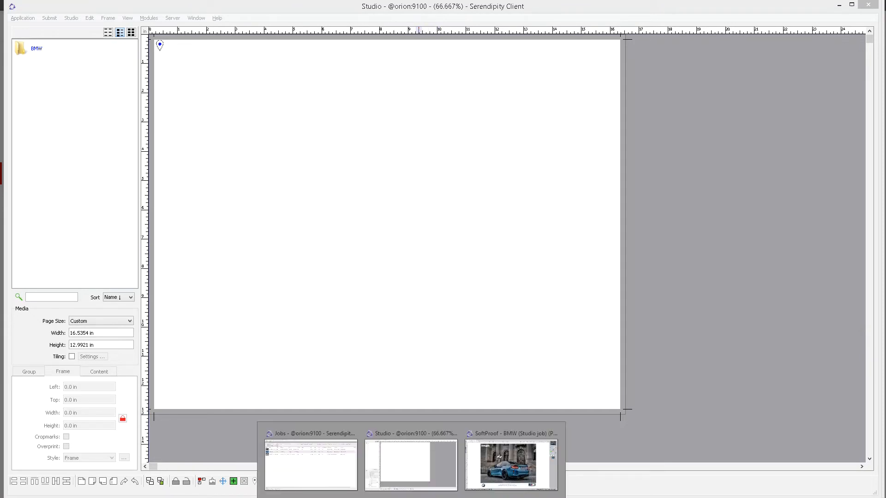
Step: Review the BMW printed preview in SoftProof and the Cropmarks rendering effect for Jobtickets in Workbench, and return to Studio
{"action": "left_click", "coordinate": [493, 459]}
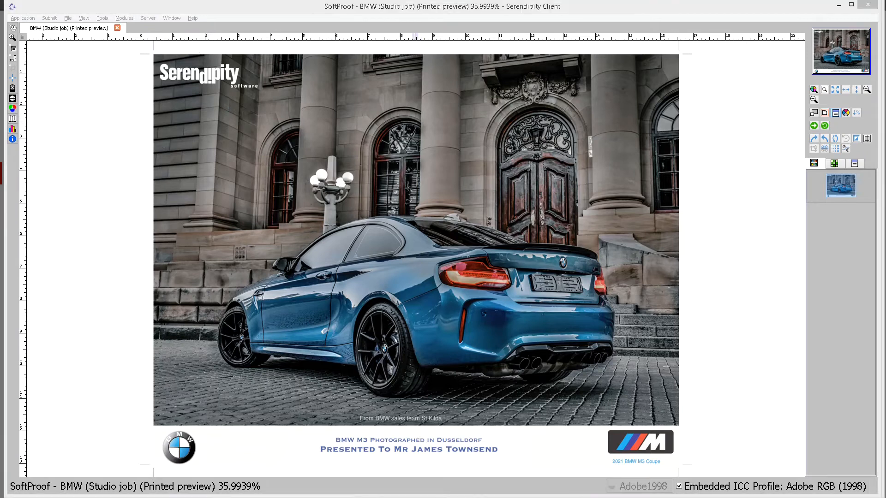
{"action": "left_click", "coordinate": [428, 466]}
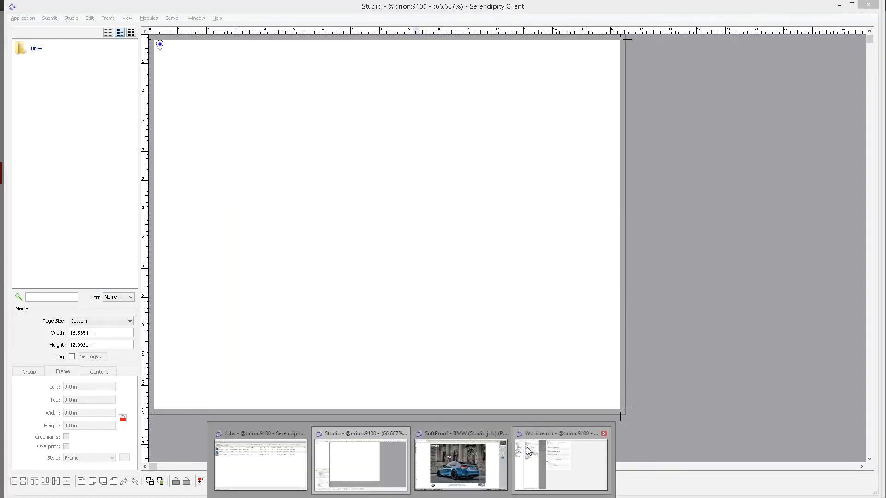
{"action": "left_click", "coordinate": [548, 452]}
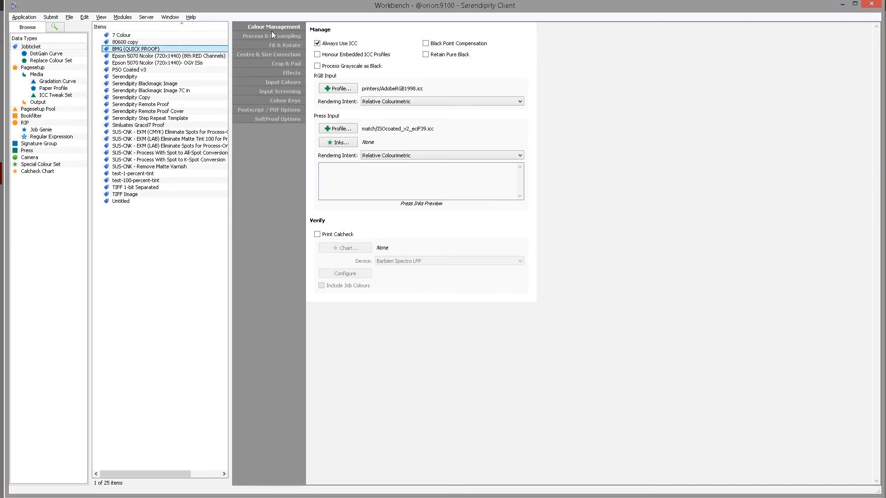
{"action": "left_click", "coordinate": [59, 47]}
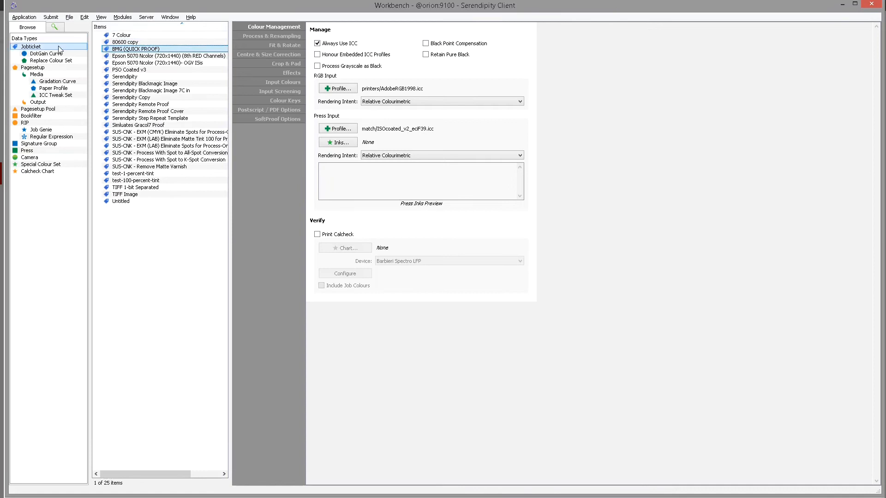
{"action": "left_click", "coordinate": [292, 70]}
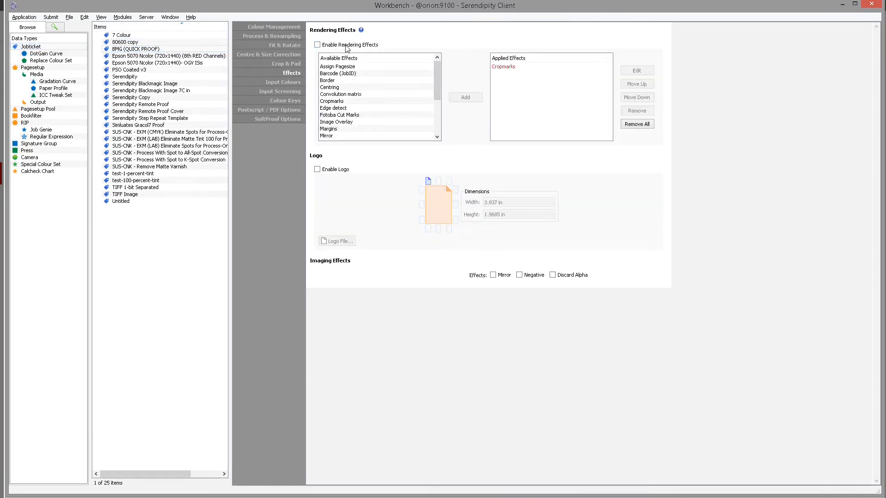
{"action": "left_click", "coordinate": [342, 102]}
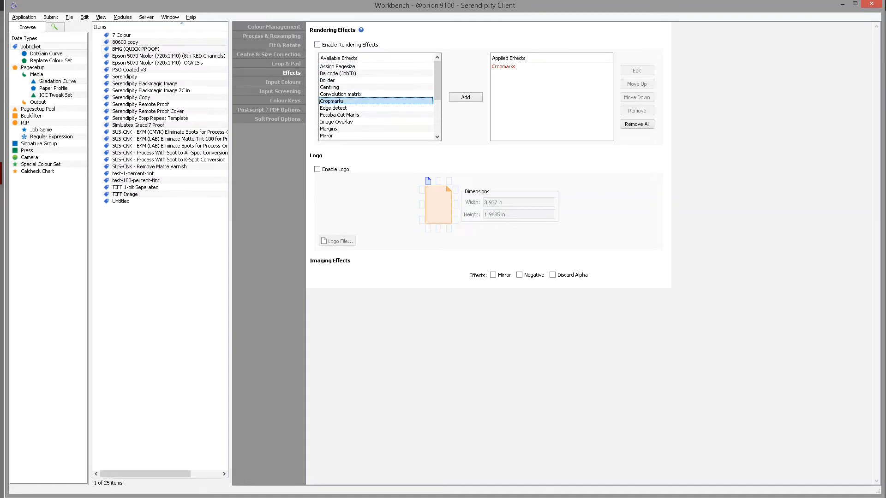
{"action": "mouse_move", "coordinate": [411, 496]}
{"action": "left_click", "coordinate": [361, 457]}
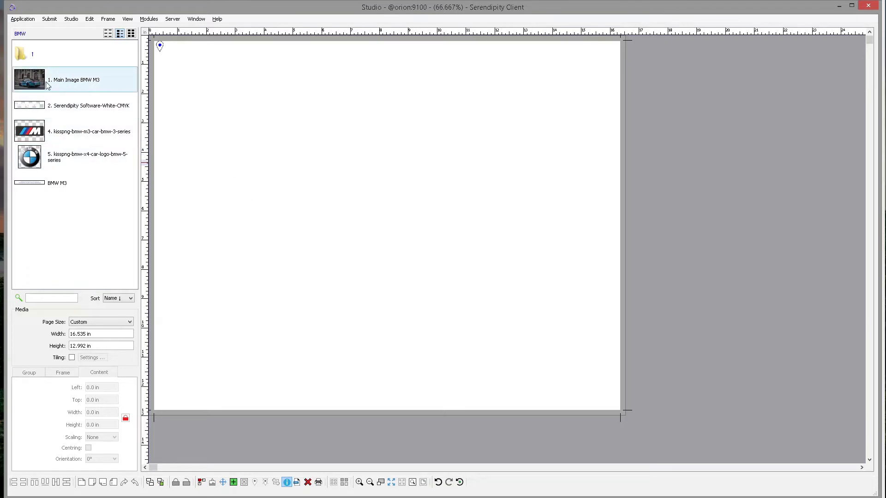
Step: Place 1. Main Image BMW M3 in the layout and move it off the page to its right side
{"action": "left_click_drag", "start_coordinate": [42, 77], "coordinate": [300, 113]}
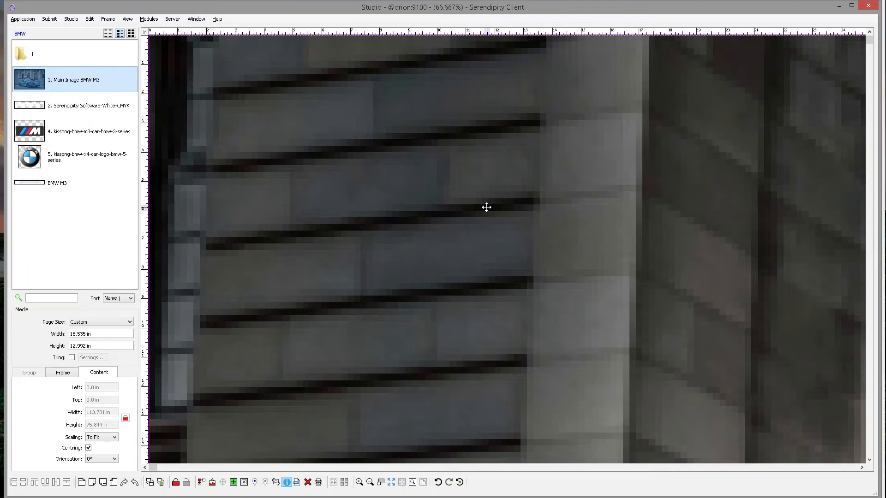
{"action": "left_click", "coordinate": [370, 482]}
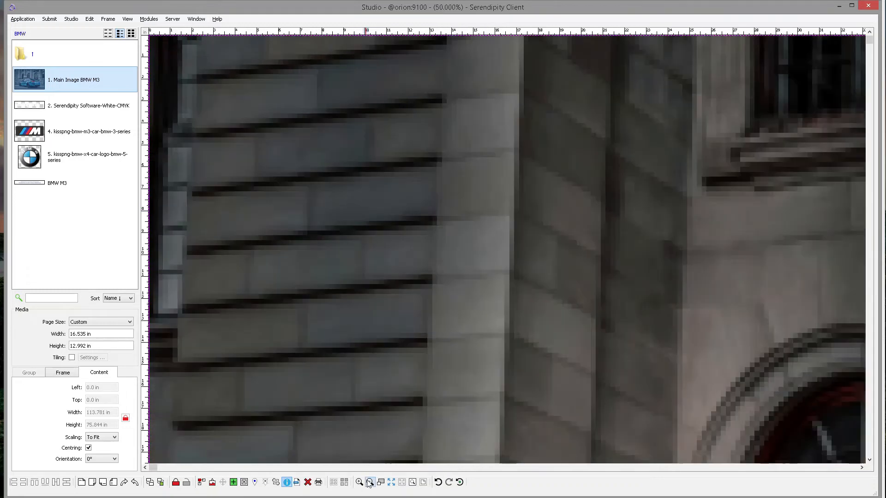
{"action": "left_click", "coordinate": [370, 483]}
{"action": "left_click", "coordinate": [370, 483]}
{"action": "left_click", "coordinate": [369, 483]}
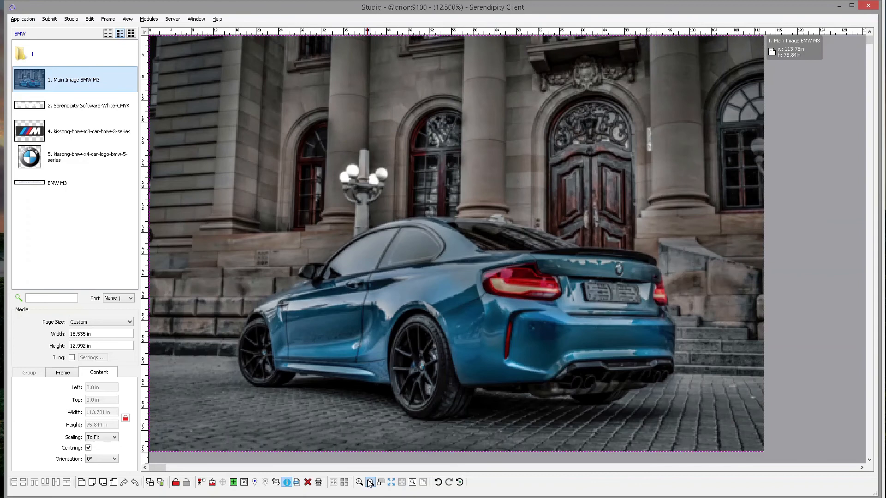
{"action": "left_click", "coordinate": [369, 482]}
{"action": "left_click_drag", "start_coordinate": [349, 192], "coordinate": [418, 199]}
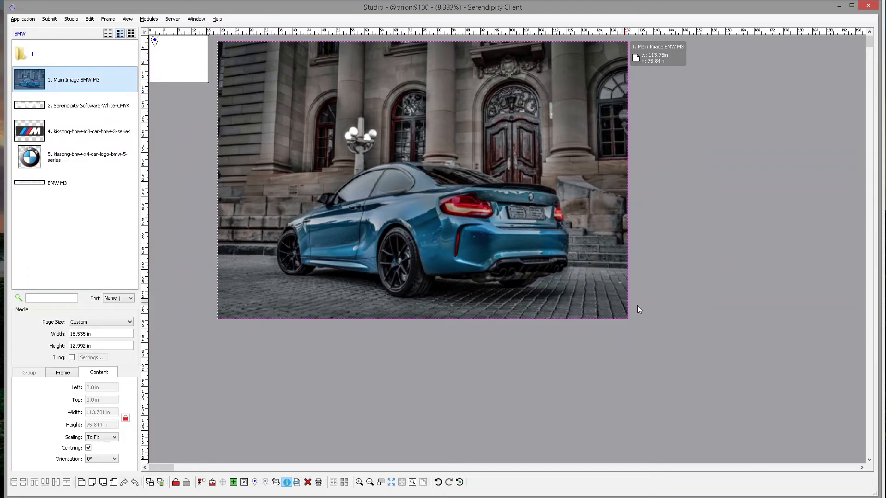
Step: Scale the main BMW image down proportionally to about 14.33 × 9.55 in beside the page
{"action": "left_click_drag", "start_coordinate": [626, 318], "coordinate": [270, 110]}
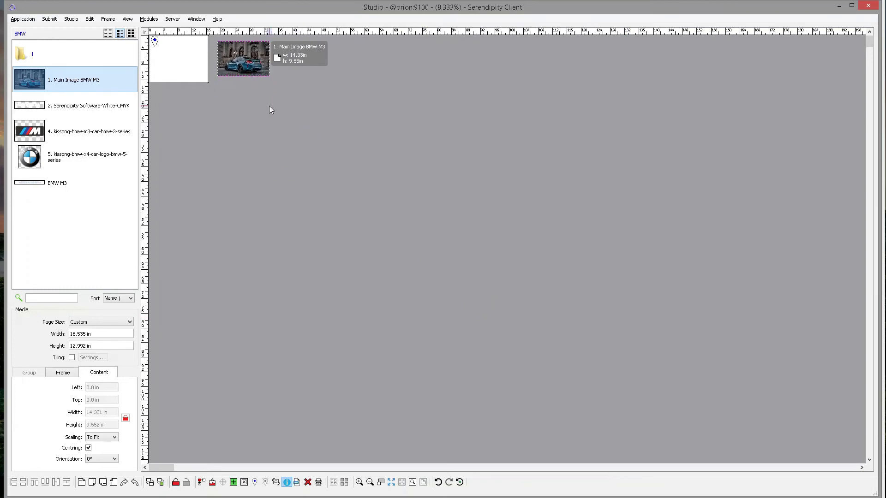
{"action": "left_click", "coordinate": [359, 483]}
{"action": "left_click", "coordinate": [359, 482]}
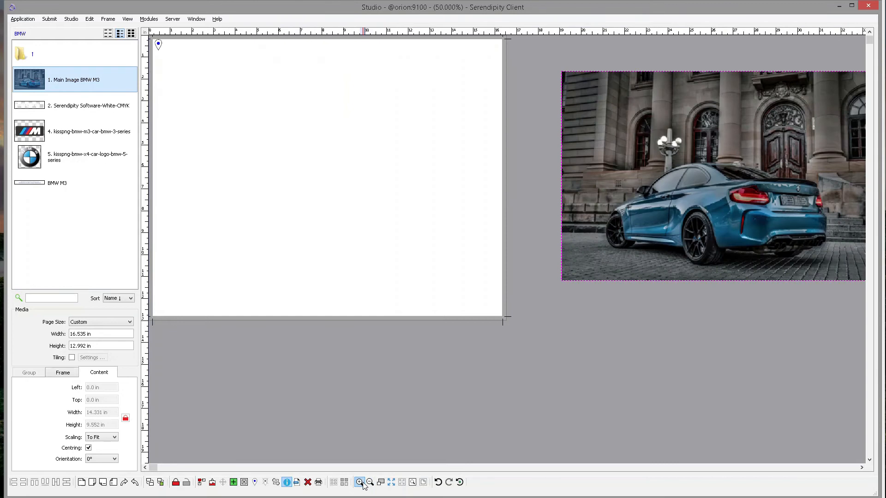
{"action": "left_click", "coordinate": [359, 482]}
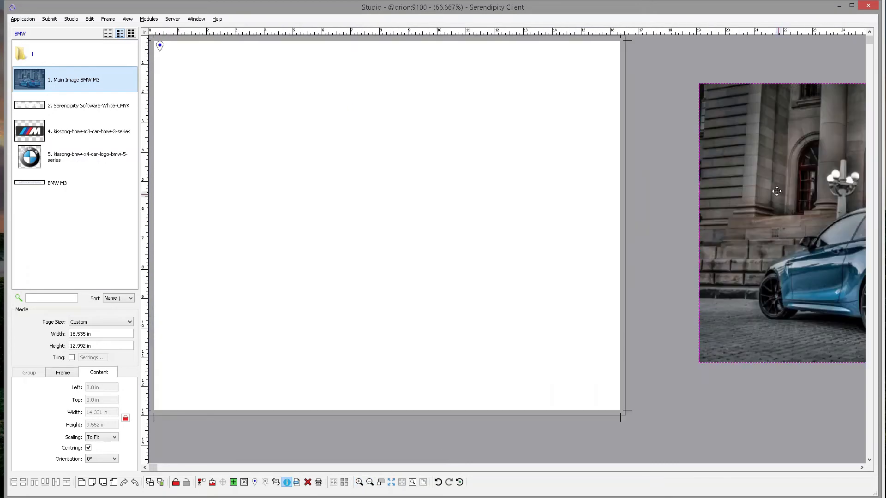
Step: Move the main BMW image onto the page and match its width to the white box at 16.142 in, with width and height locked
{"action": "left_click_drag", "start_coordinate": [771, 178], "coordinate": [265, 142]}
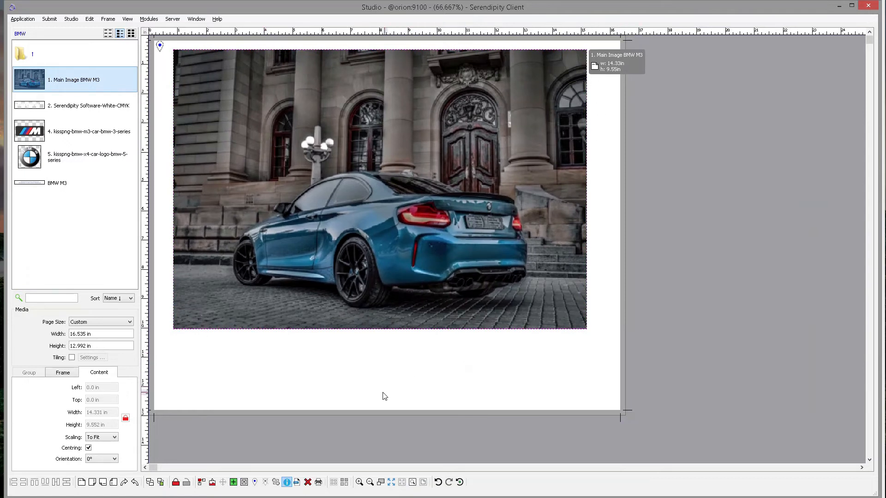
{"action": "left_click", "coordinate": [297, 368]}
{"action": "left_click", "coordinate": [65, 376]}
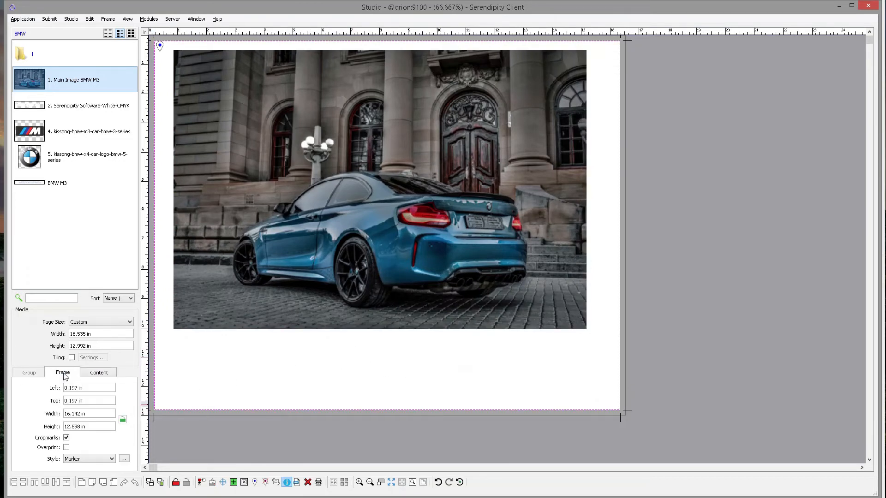
{"action": "triple_click", "coordinate": [96, 414]}
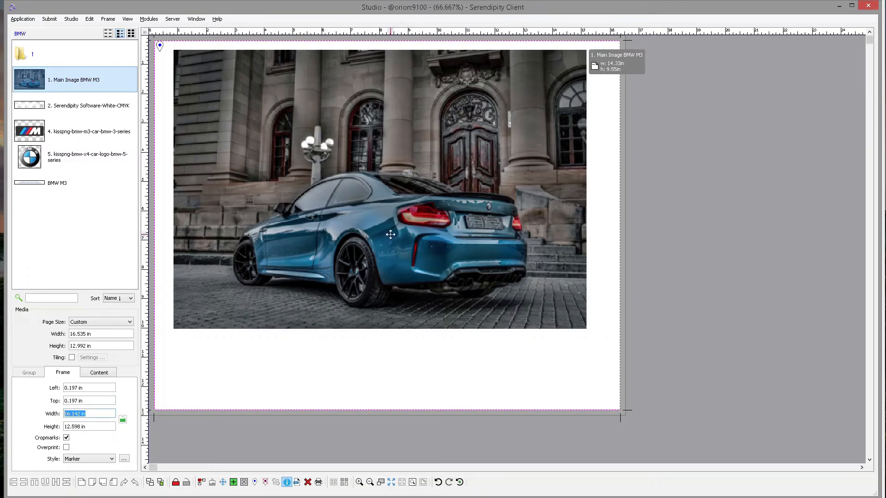
{"action": "left_click", "coordinate": [425, 146]}
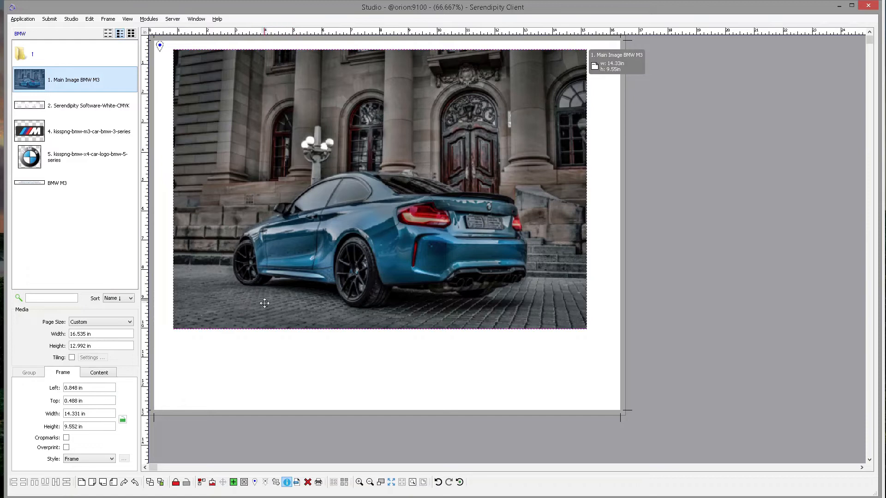
{"action": "left_click", "coordinate": [258, 375]}
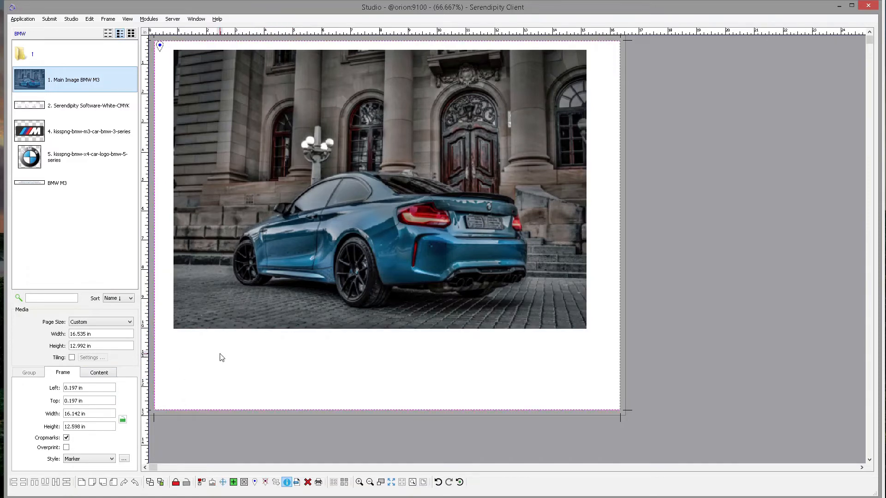
{"action": "left_click_drag", "start_coordinate": [93, 413], "coordinate": [67, 412]}
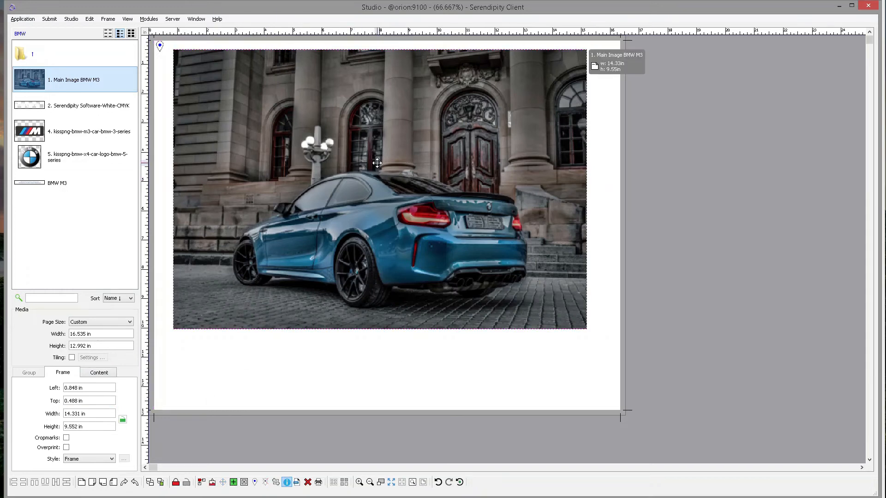
{"action": "left_click_drag", "start_coordinate": [372, 161], "coordinate": [363, 172]}
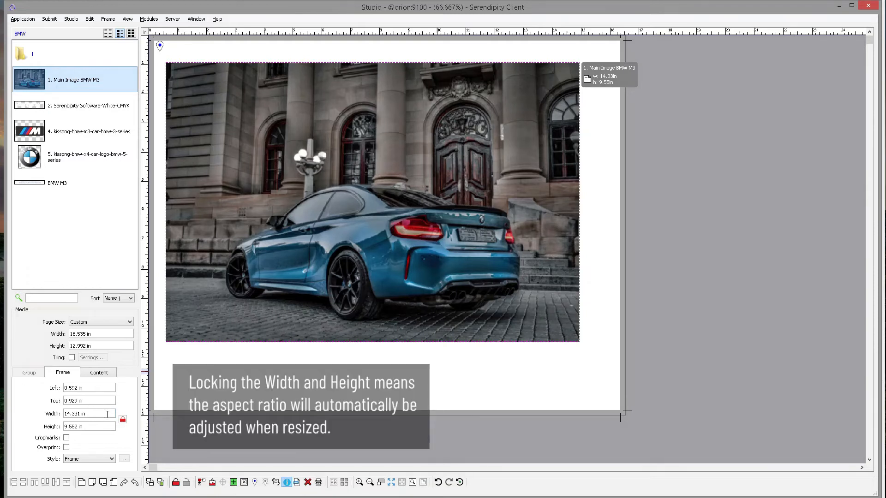
{"action": "left_click_drag", "start_coordinate": [103, 414], "coordinate": [51, 415]}
{"action": "type", "text": "16.142 in"}
{"action": "key", "text": "Tab"}
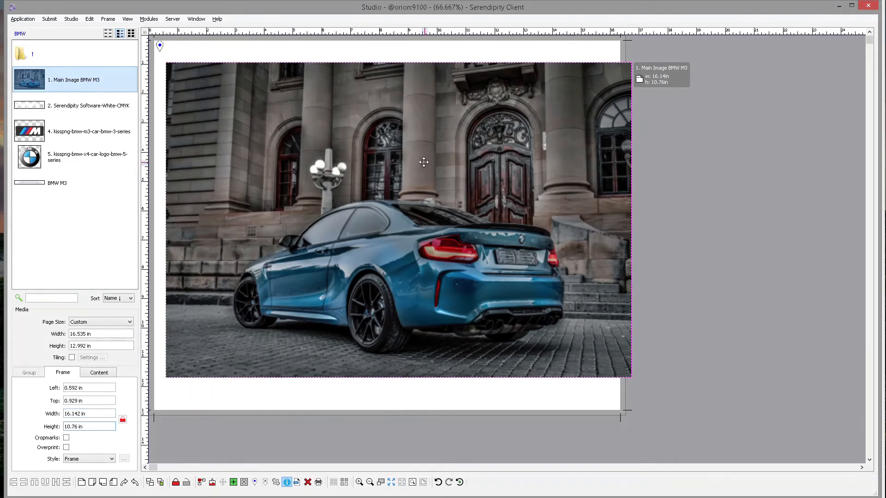
Step: Align the main image by hand with the white box's sides and upper edge
{"action": "left_click_drag", "start_coordinate": [419, 166], "coordinate": [406, 163]}
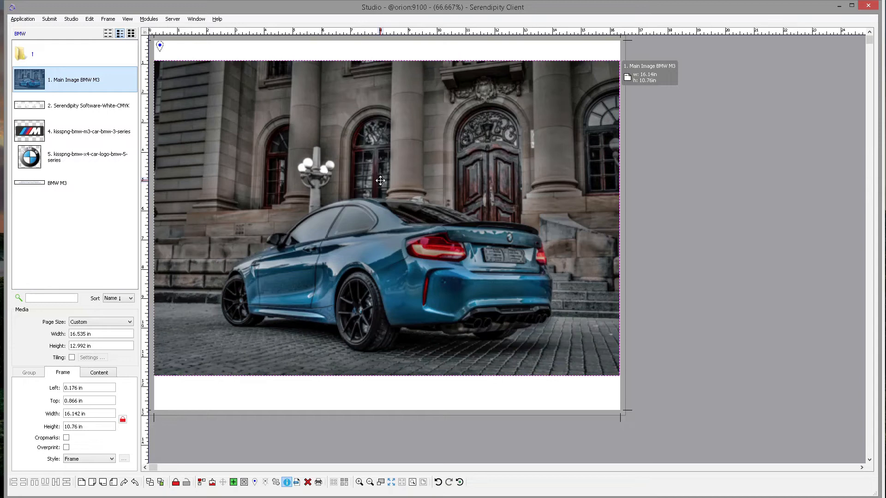
{"action": "left_click_drag", "start_coordinate": [380, 181], "coordinate": [380, 160]}
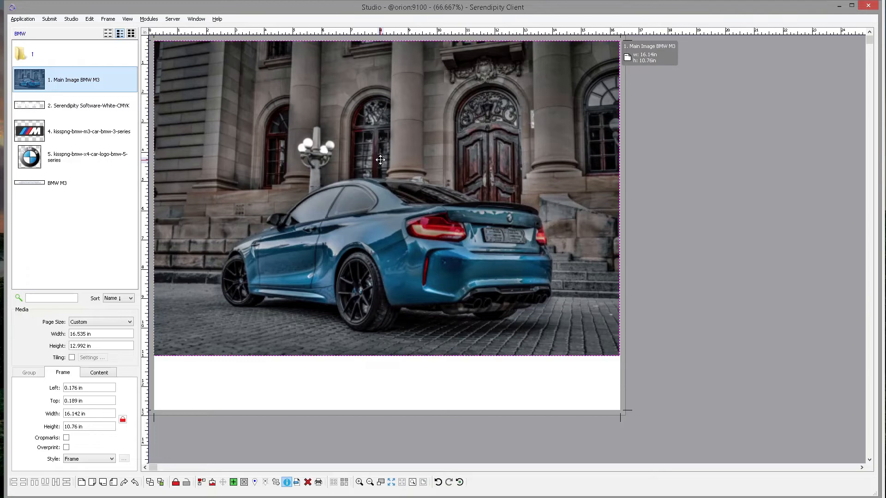
{"action": "left_click_drag", "start_coordinate": [380, 161], "coordinate": [380, 159]}
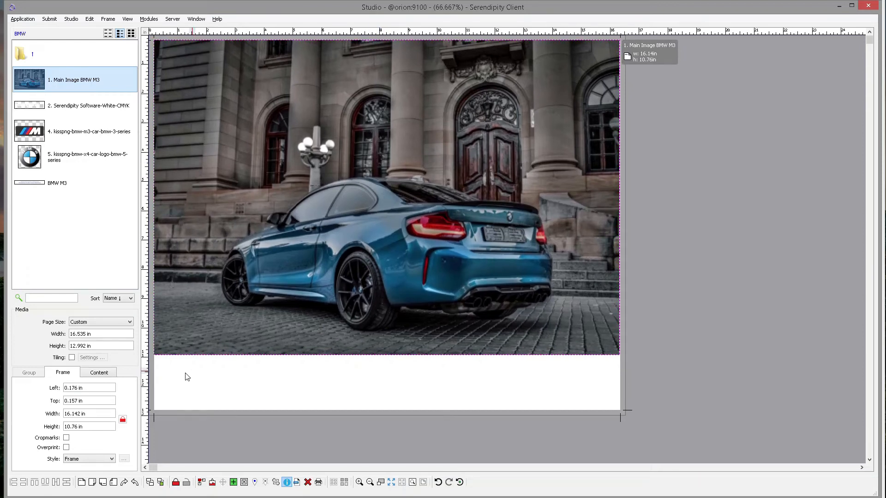
Step: Set the main image's left and top positions to 0.5 cm to match the white box
{"action": "key", "text": "Tab"}
{"action": "key", "text": "shift+Tab"}
{"action": "left_click", "coordinate": [201, 385]}
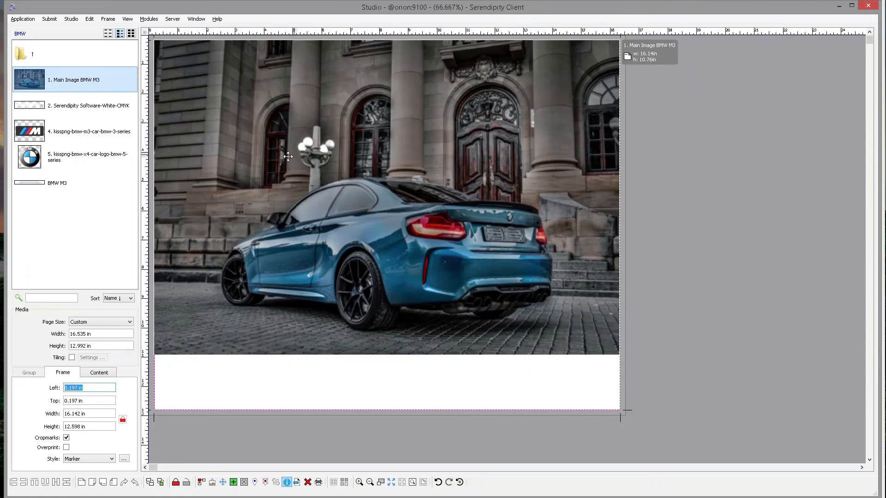
{"action": "left_click", "coordinate": [313, 152]}
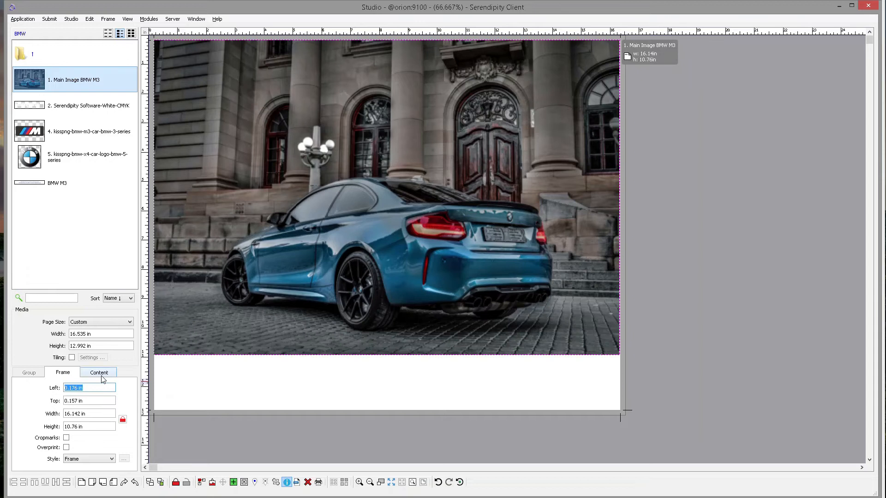
{"action": "type", "text": ".5cm"}
{"action": "key", "text": "Tab"}
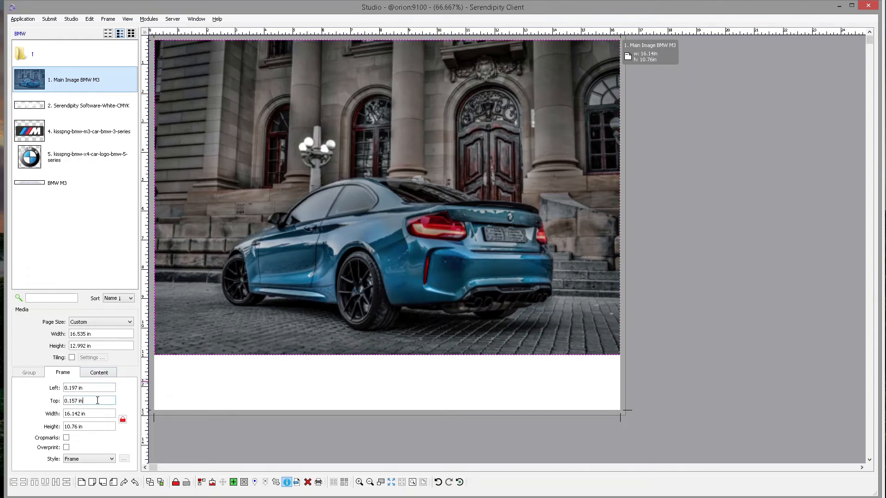
{"action": "type", "text": "0.5cm"}
{"action": "key", "text": "Return"}
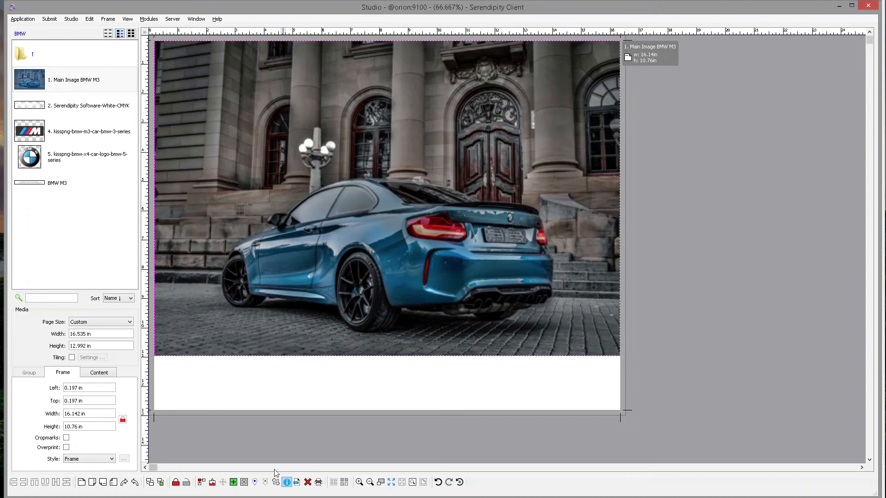
Step: Pin the main image in place and check that it stays fixed on the page
{"action": "left_click", "coordinate": [255, 483]}
{"action": "left_click", "coordinate": [659, 151]}
{"action": "left_click", "coordinate": [534, 186]}
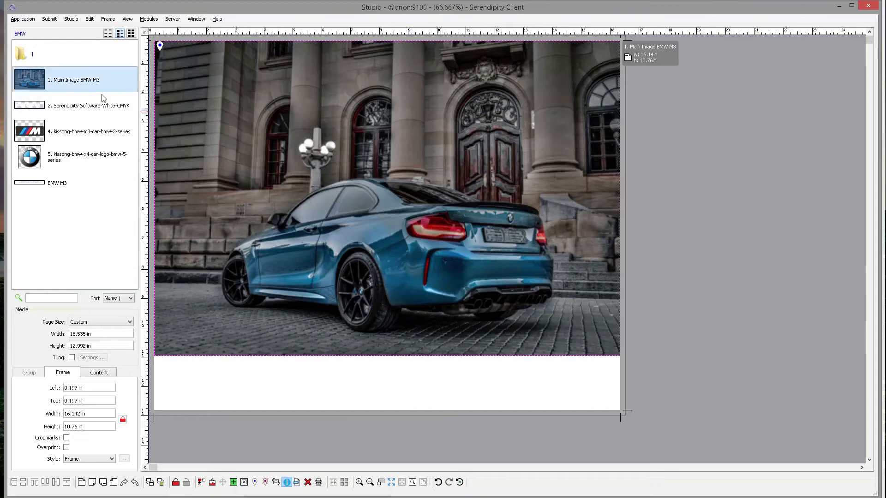
Step: Place 2. Serendipity Software-White-CMYK in the main image's upper-left corner, about 0.51 in from the left and 0.55 in from the top, and pin it
{"action": "left_click", "coordinate": [32, 108]}
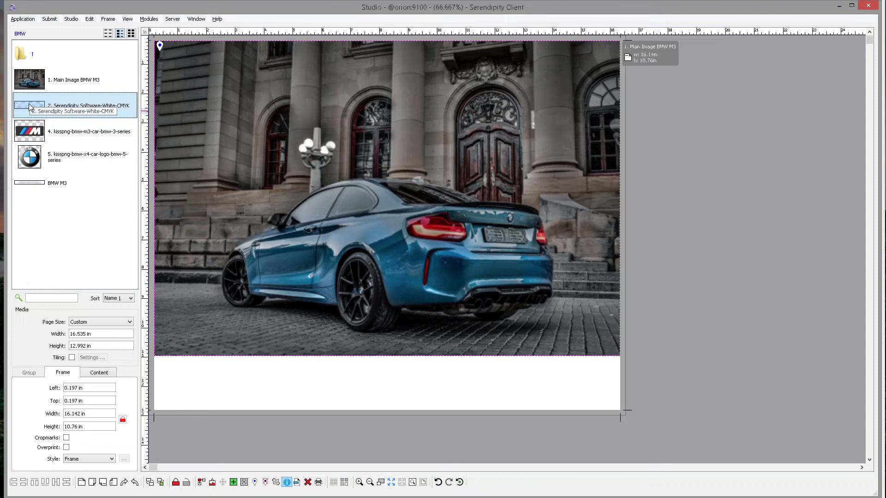
{"action": "left_click_drag", "start_coordinate": [38, 105], "coordinate": [230, 100]}
{"action": "left_click", "coordinate": [322, 109]}
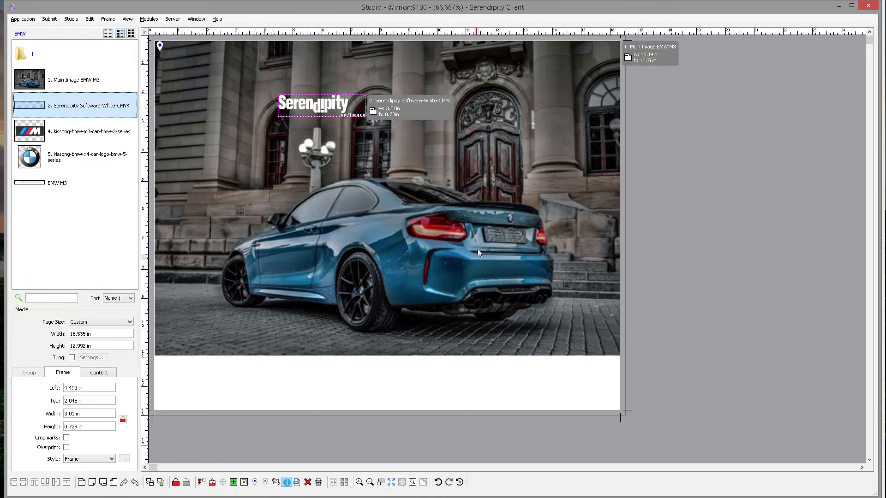
{"action": "left_click_drag", "start_coordinate": [321, 103], "coordinate": [216, 62]}
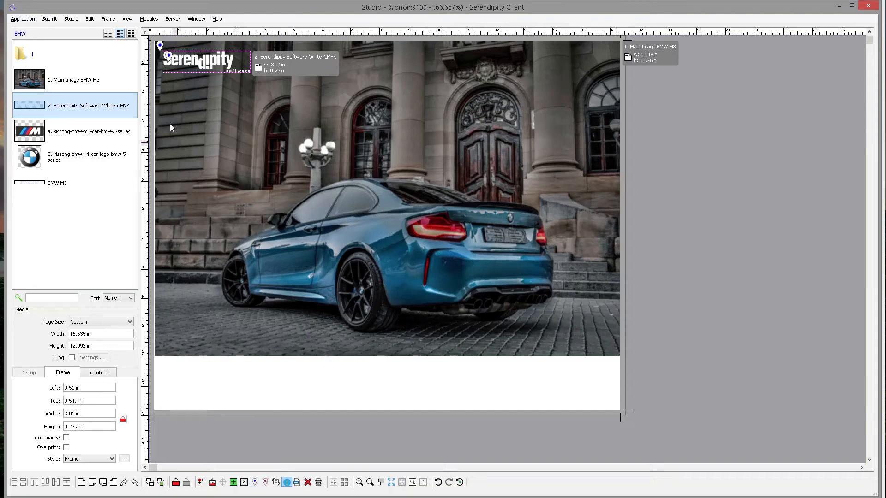
{"action": "left_click", "coordinate": [372, 97]}
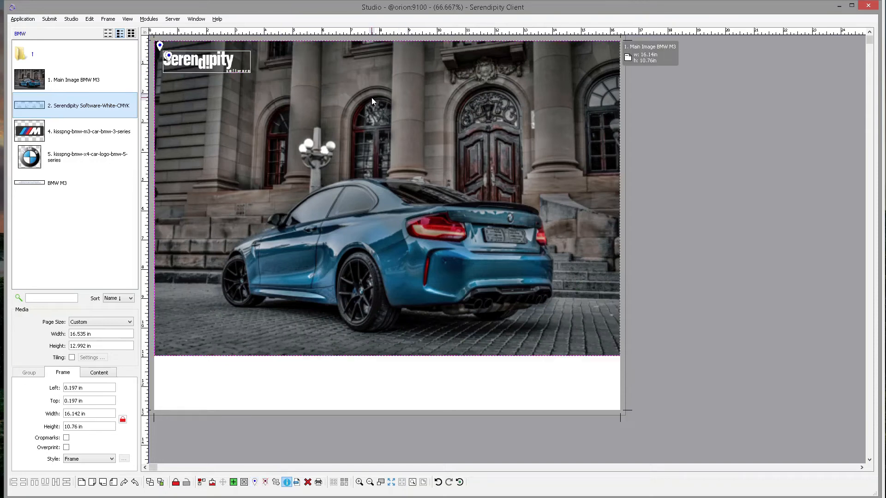
{"action": "left_click", "coordinate": [229, 63]}
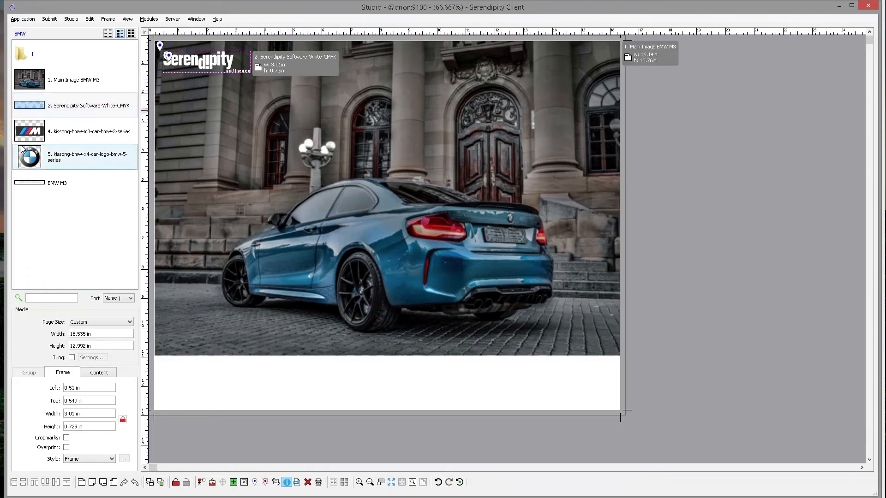
Step: Place 4. kisspng-bmw-m3-car-bmw-3-series in the layout and shift it over the page
{"action": "left_click", "coordinate": [41, 134]}
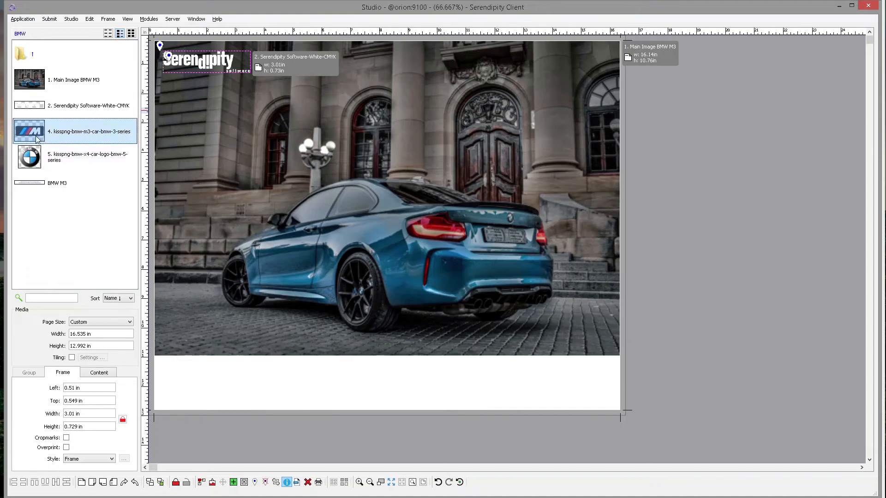
{"action": "left_click_drag", "start_coordinate": [35, 134], "coordinate": [528, 329]}
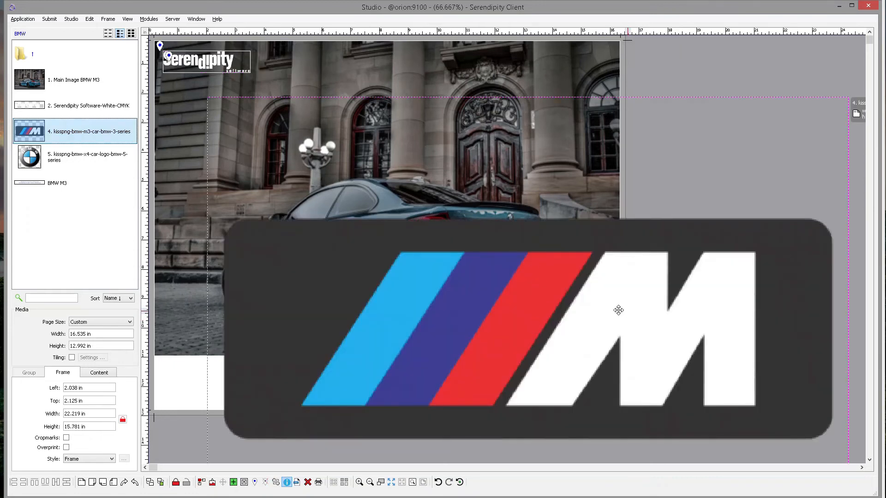
{"action": "left_click_drag", "start_coordinate": [627, 281], "coordinate": [602, 283]}
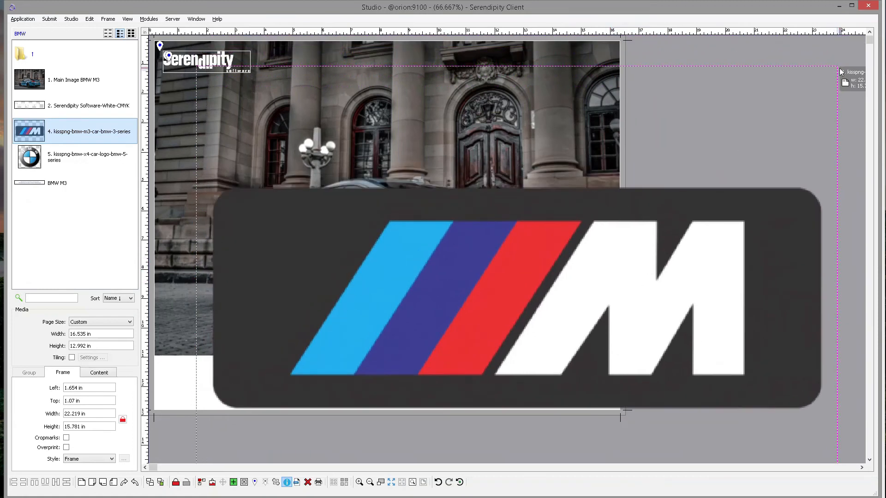
Step: Scale the M logo down proportionally to about 3.15 × 2.24 in and pin it at the right end of the white strip
{"action": "left_click_drag", "start_coordinate": [834, 68], "coordinate": [491, 270]}
{"action": "left_click_drag", "start_coordinate": [378, 401], "coordinate": [504, 278]}
{"action": "left_click_drag", "start_coordinate": [326, 200], "coordinate": [425, 340]}
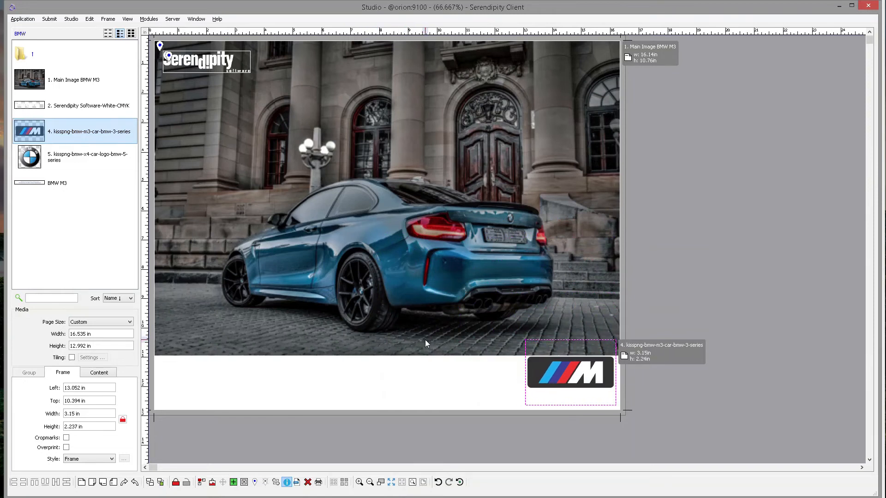
{"action": "left_click_drag", "start_coordinate": [578, 367], "coordinate": [582, 370]}
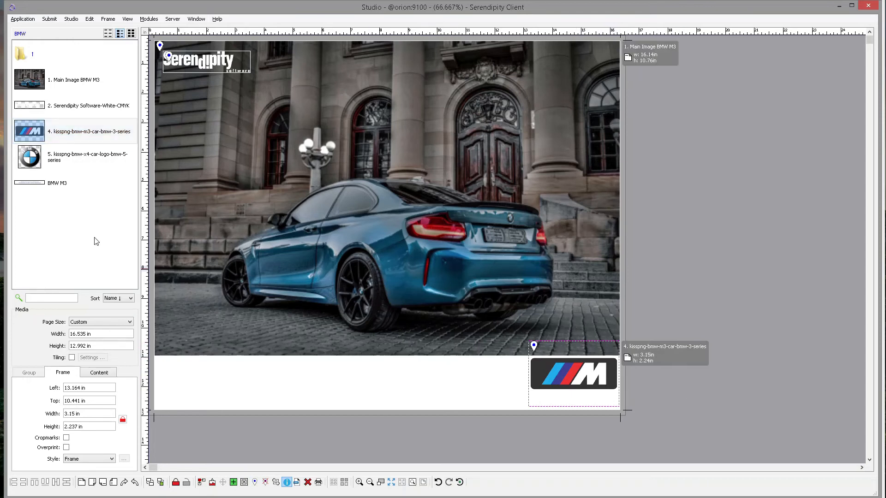
Step: Place 5. kisspng-bmw-x4-car-logo-bmw-5-series, scaled to about 1.73 × 1.73 in, and pin it at the left end of the white strip
{"action": "left_click", "coordinate": [37, 159]}
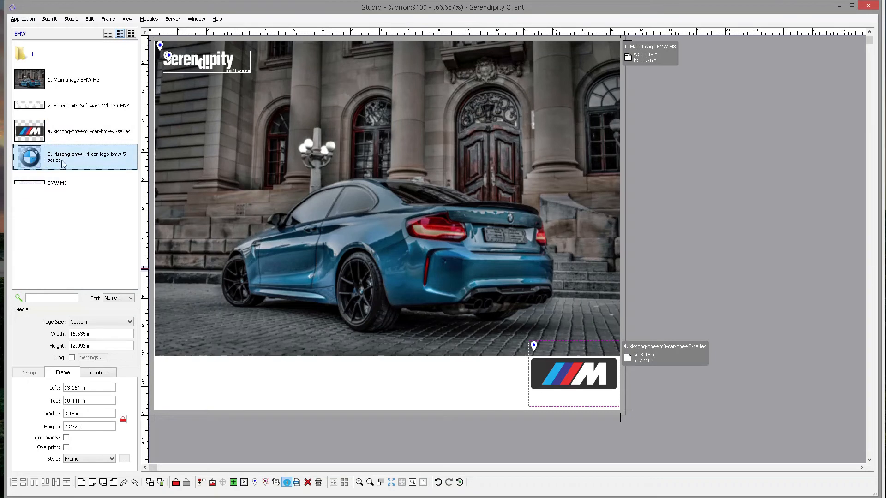
{"action": "left_click_drag", "start_coordinate": [33, 162], "coordinate": [194, 298]}
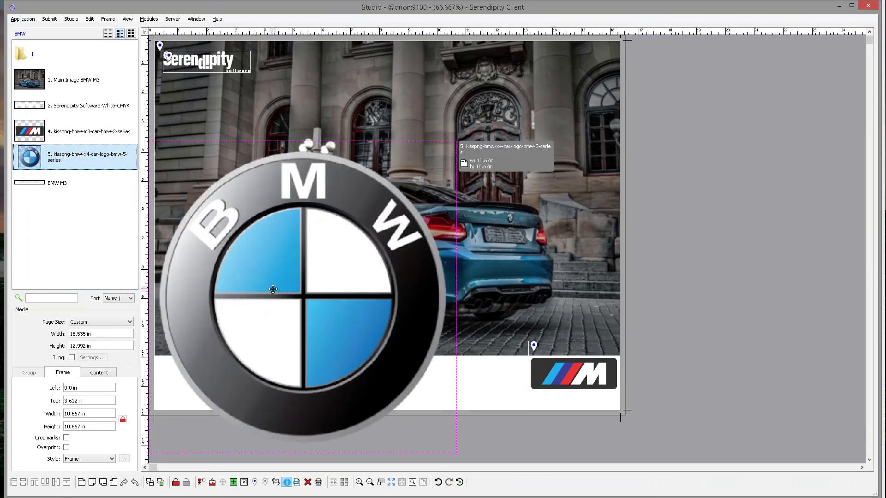
{"action": "left_click_drag", "start_coordinate": [371, 211], "coordinate": [288, 235]}
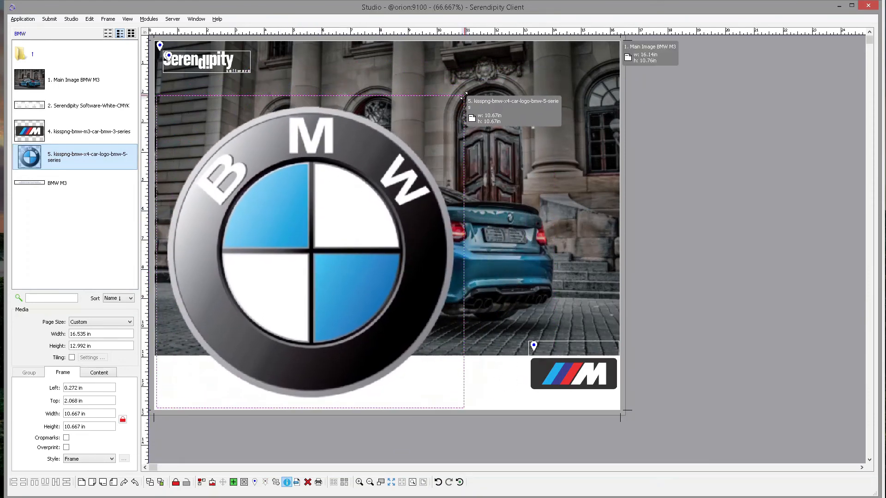
{"action": "left_click_drag", "start_coordinate": [464, 96], "coordinate": [230, 357]}
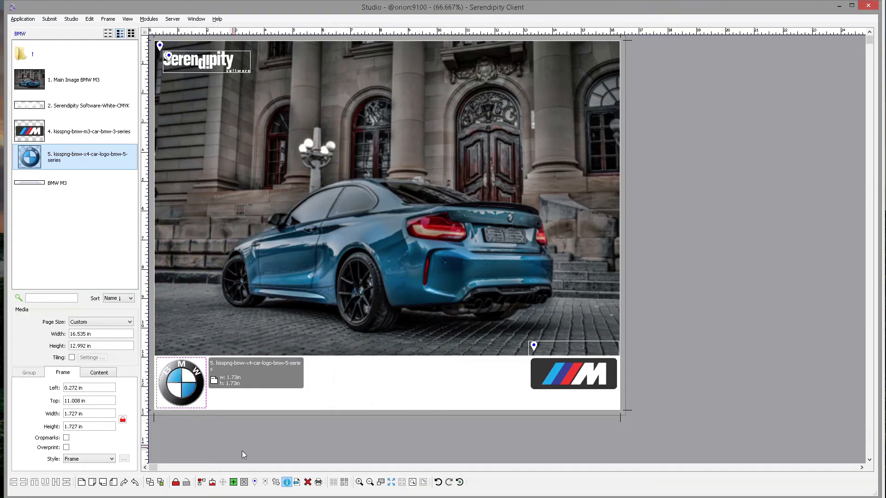
{"action": "left_click", "coordinate": [255, 482]}
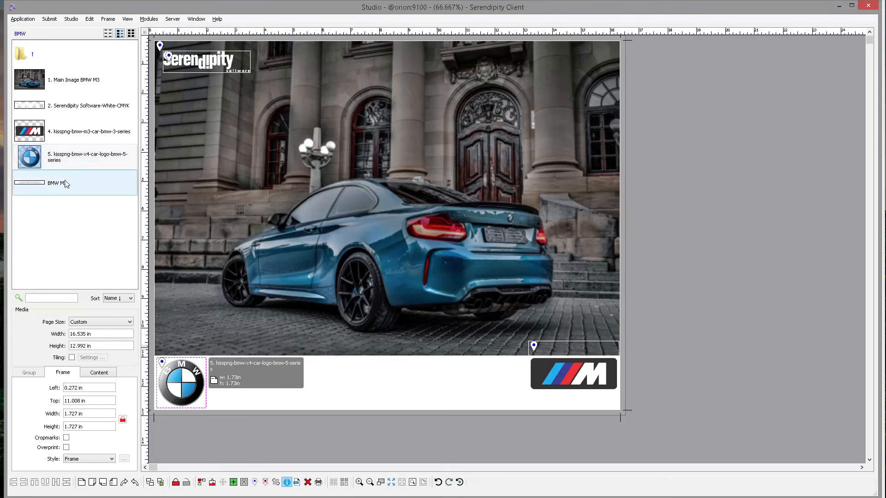
Step: Place the BMW M3 caption in the white strip and scale it to about 11.02 × 1.37 in between the two logos
{"action": "left_click", "coordinate": [49, 186]}
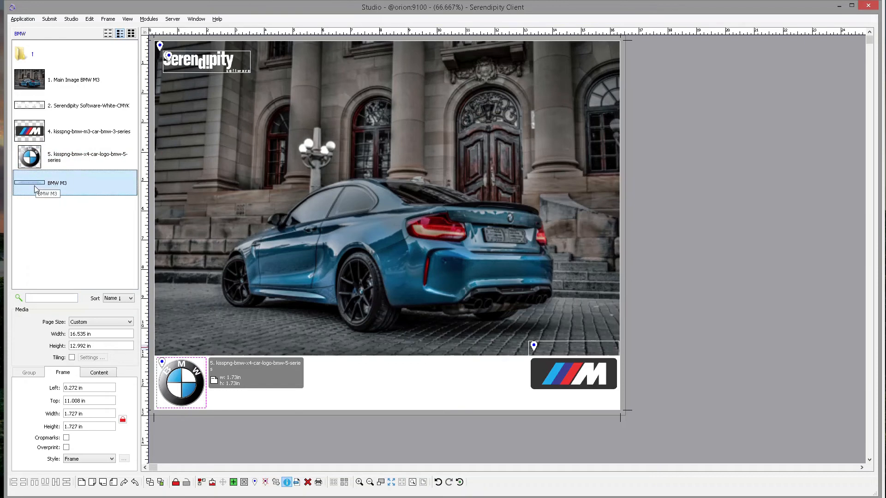
{"action": "left_click_drag", "start_coordinate": [26, 187], "coordinate": [360, 374]}
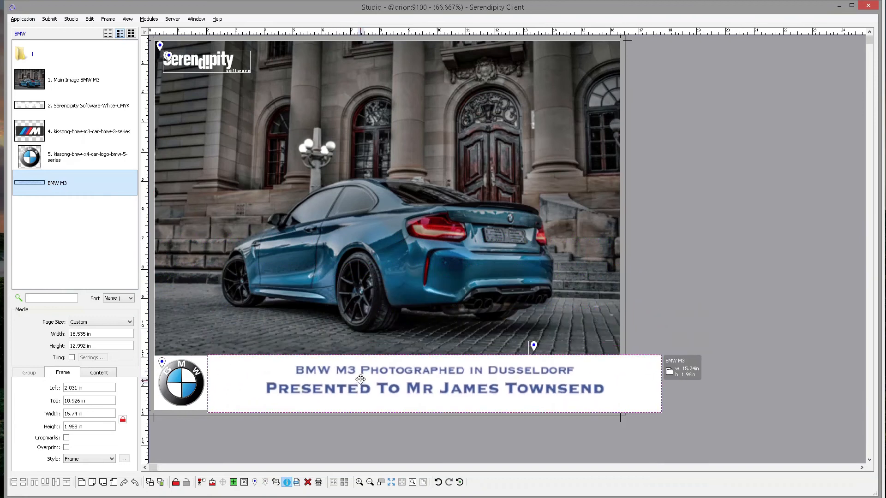
{"action": "left_click_drag", "start_coordinate": [662, 351], "coordinate": [526, 369]}
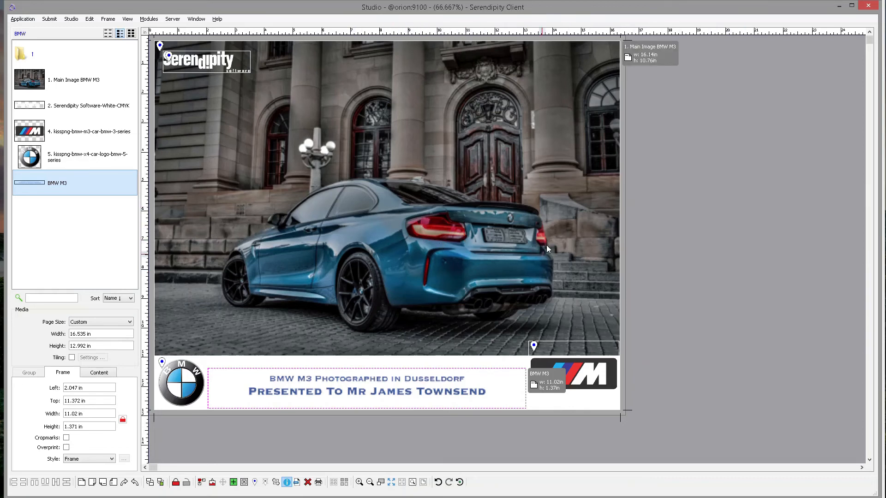
{"action": "left_click", "coordinate": [699, 249]}
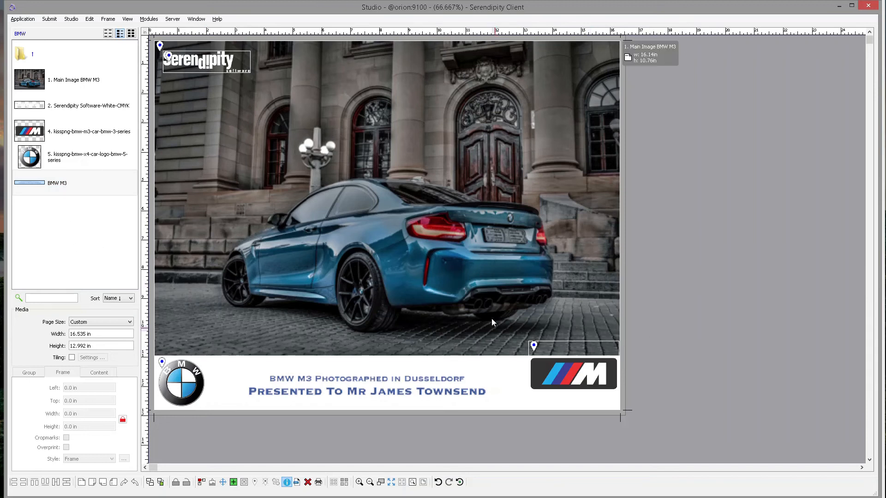
Step: Pin the BMW M3 caption in place in the white strip between the two logos
{"action": "left_click", "coordinate": [390, 382]}
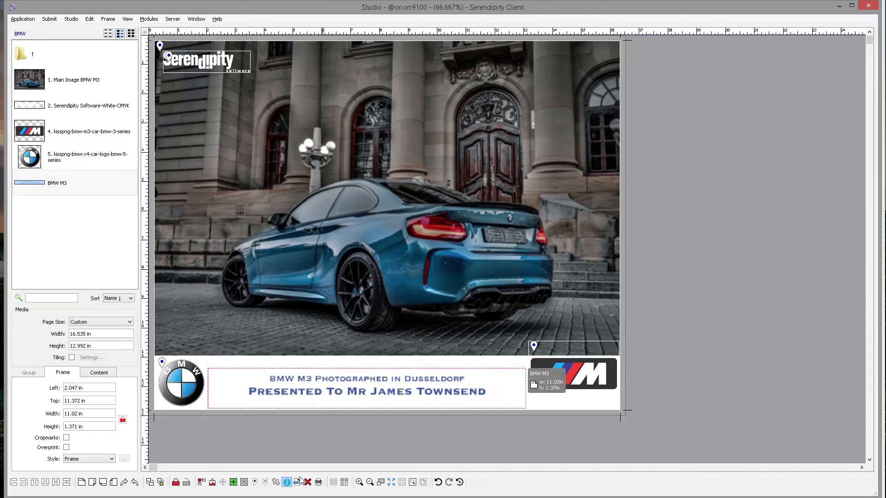
{"action": "left_click", "coordinate": [254, 483]}
{"action": "left_click", "coordinate": [706, 330]}
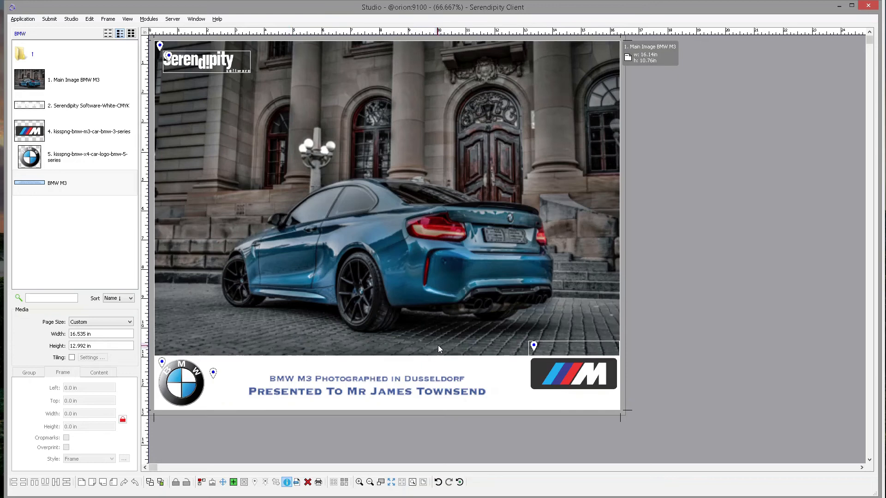
Step: Create a text box and move it to the empty area beside the page
{"action": "left_click", "coordinate": [89, 19]}
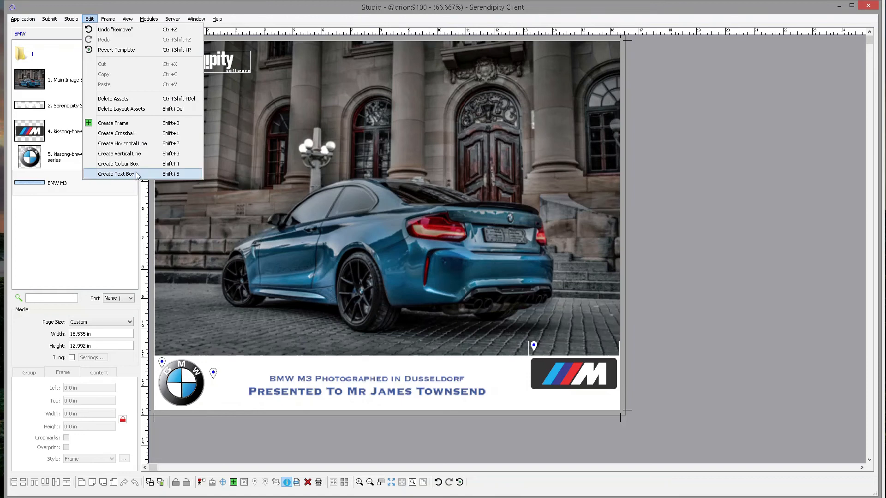
{"action": "left_click", "coordinate": [160, 175]}
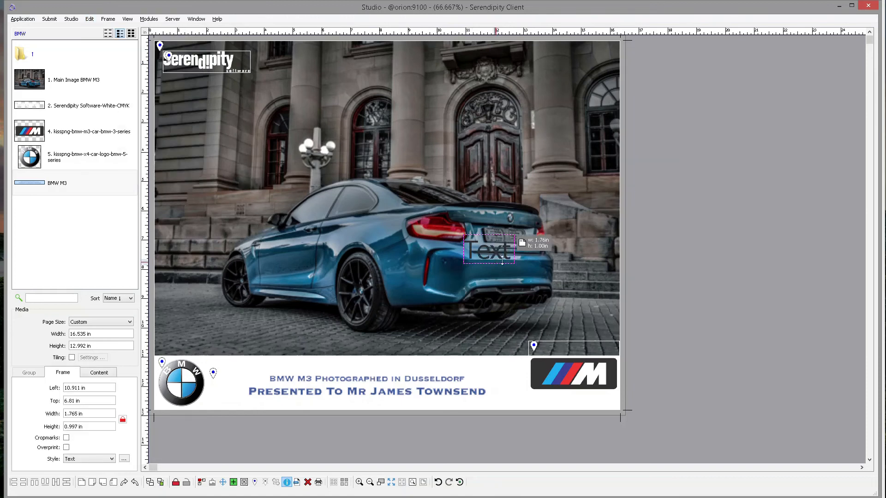
{"action": "left_click_drag", "start_coordinate": [425, 215], "coordinate": [663, 223]}
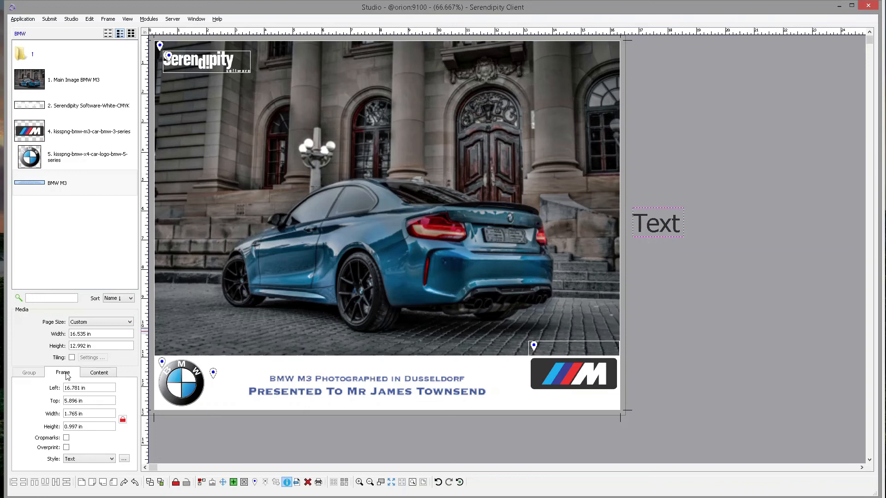
Step: Set the text box to read 2021 BMW M3 Coupe in RGB colour 40, 141, 210 and save its options
{"action": "left_click", "coordinate": [124, 459]}
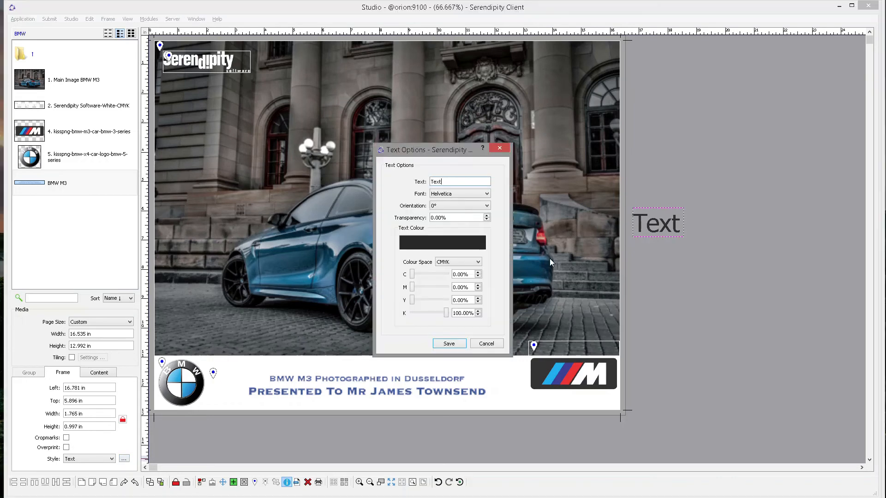
{"action": "double_click", "coordinate": [455, 183]}
{"action": "type", "text": "2021 BMW M3 C"}
{"action": "type", "text": "oupe"}
{"action": "left_click", "coordinate": [469, 267]}
{"action": "left_click", "coordinate": [470, 275]}
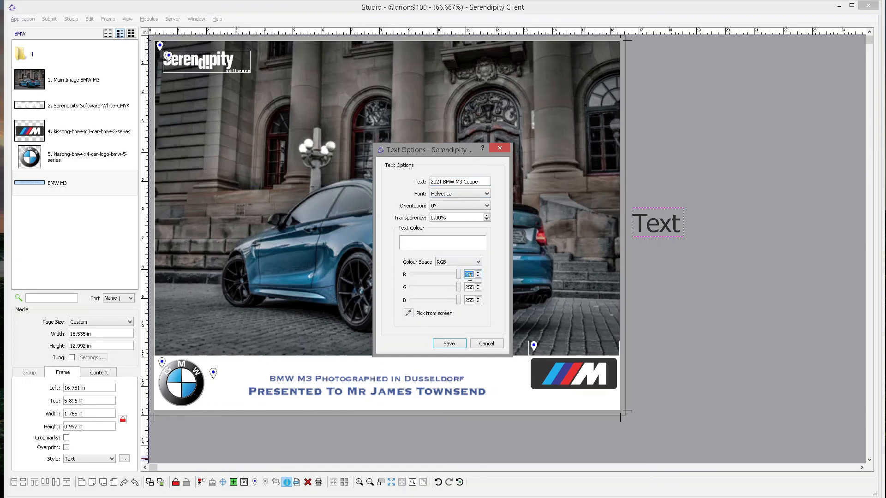
{"action": "type", "text": "40"}
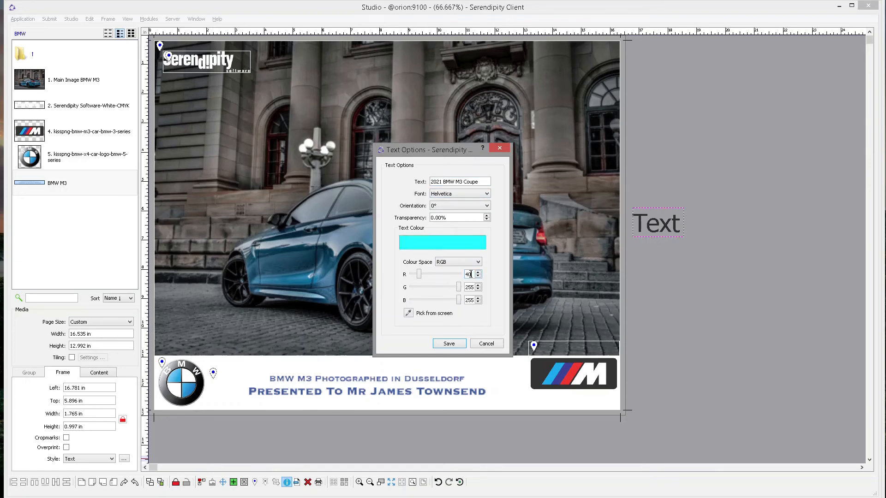
{"action": "type", "text": "141"}
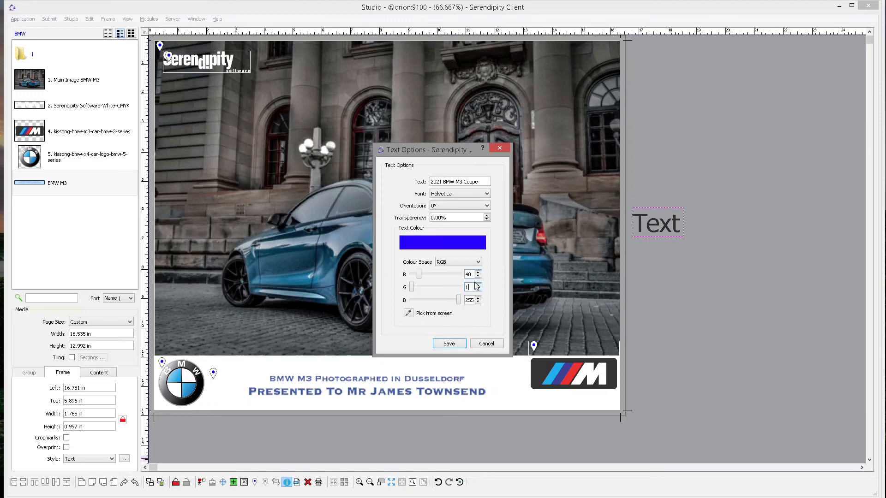
{"action": "type", "text": "210"}
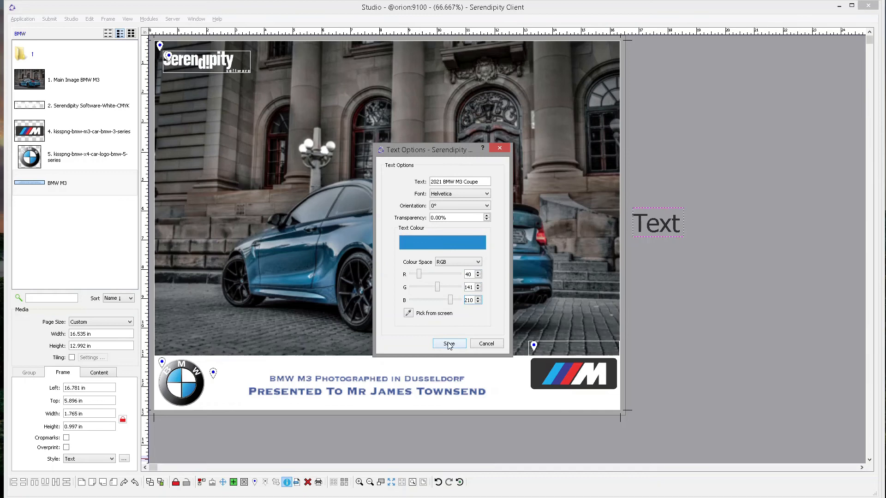
{"action": "left_click", "coordinate": [449, 345]}
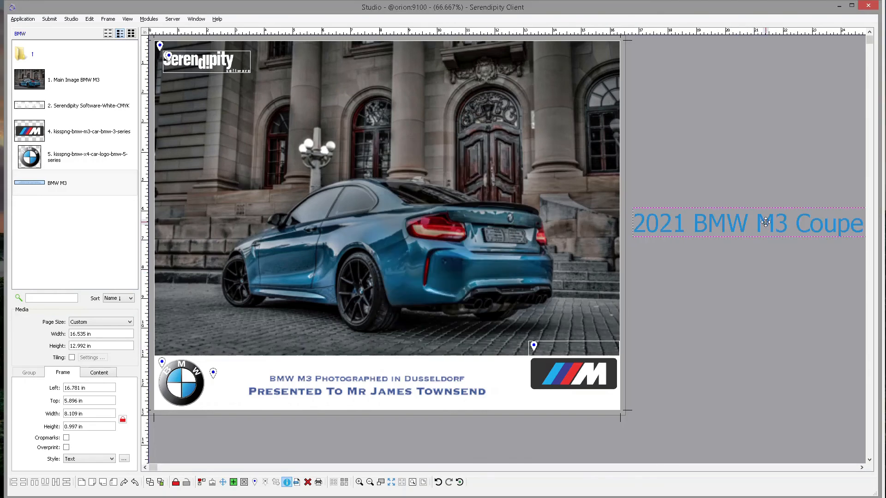
Step: Scale the 2021 BMW M3 Coupe text down to about 2.64 × 0.33 in and pin it centred below the M logo
{"action": "left_click_drag", "start_coordinate": [758, 225], "coordinate": [662, 259]}
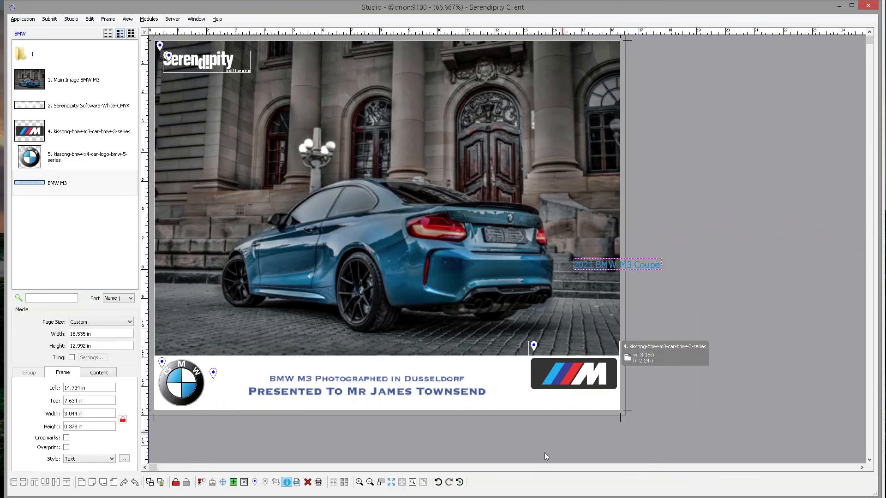
{"action": "left_click", "coordinate": [360, 482]}
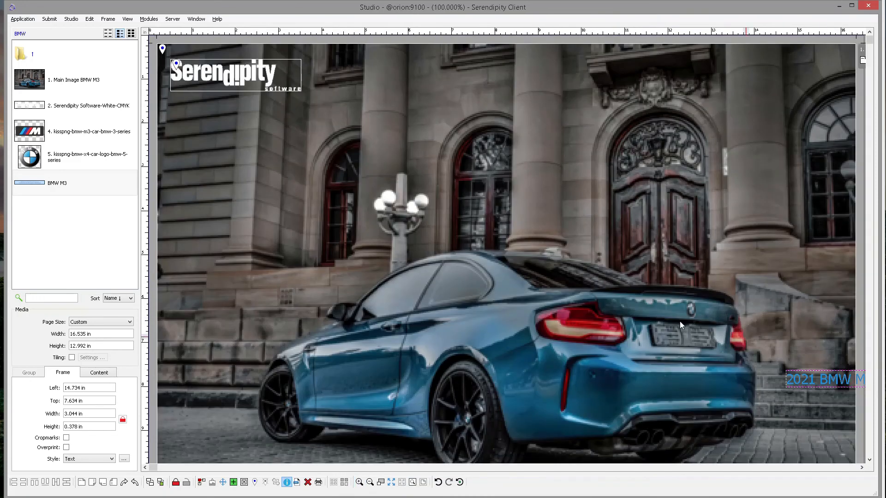
{"action": "left_click_drag", "start_coordinate": [703, 290], "coordinate": [470, 116]}
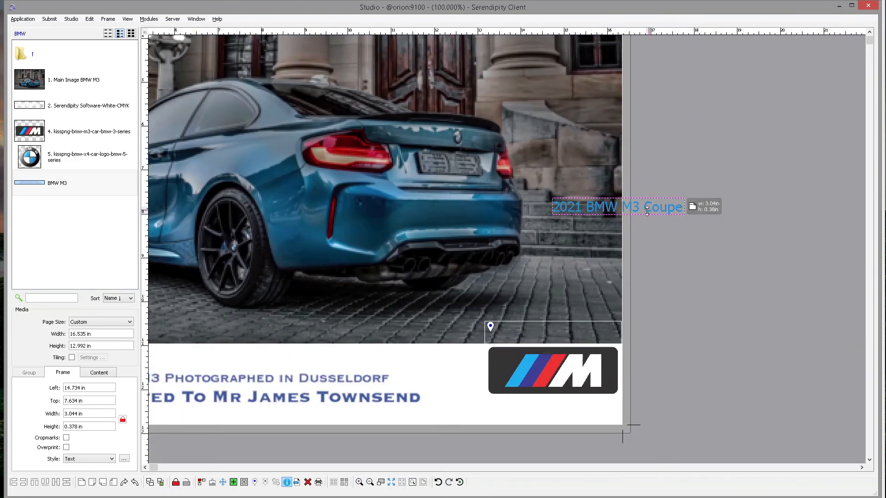
{"action": "left_click_drag", "start_coordinate": [634, 215], "coordinate": [577, 410]}
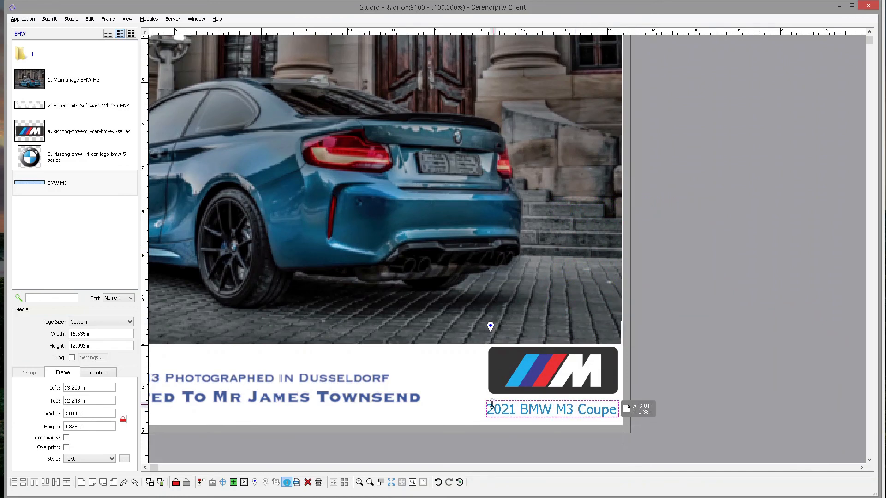
{"action": "left_click_drag", "start_coordinate": [486, 401], "coordinate": [492, 403]}
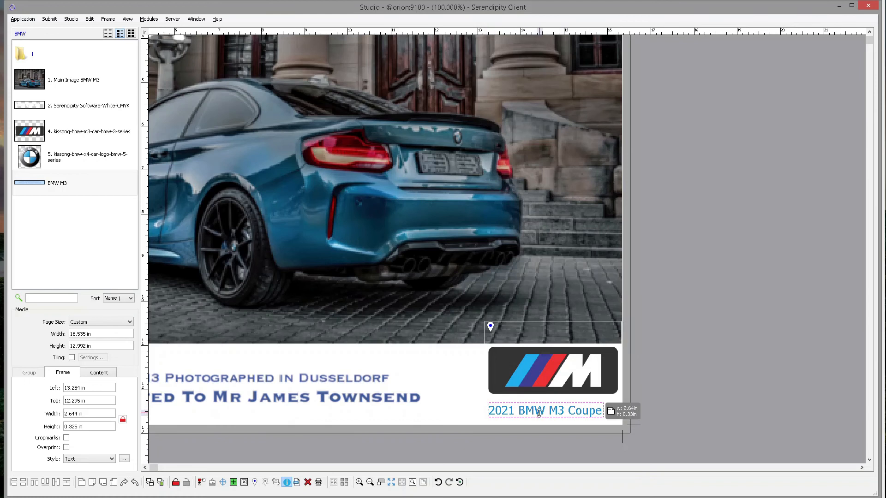
{"action": "left_click_drag", "start_coordinate": [545, 409], "coordinate": [549, 410]}
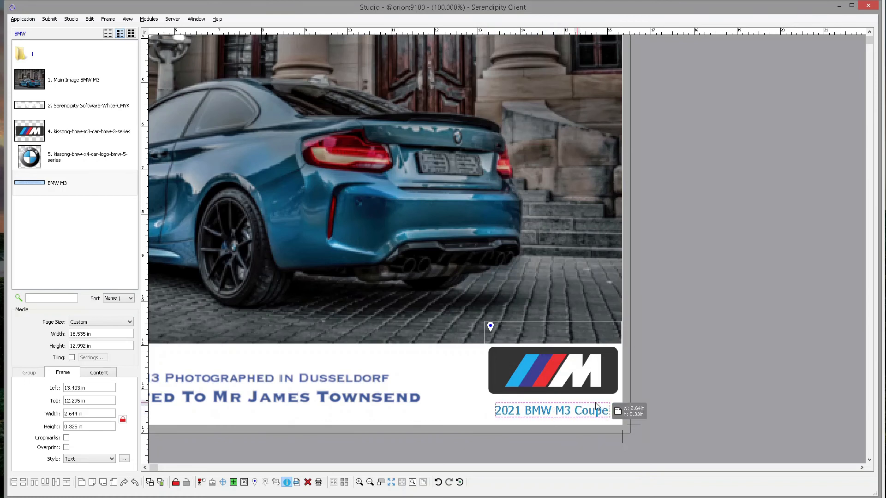
{"action": "left_click", "coordinate": [255, 482]}
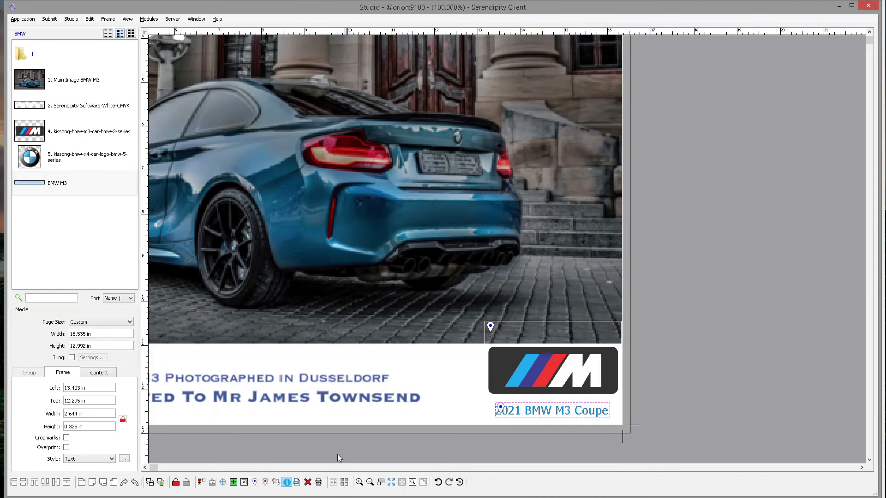
{"action": "left_click", "coordinate": [700, 402]}
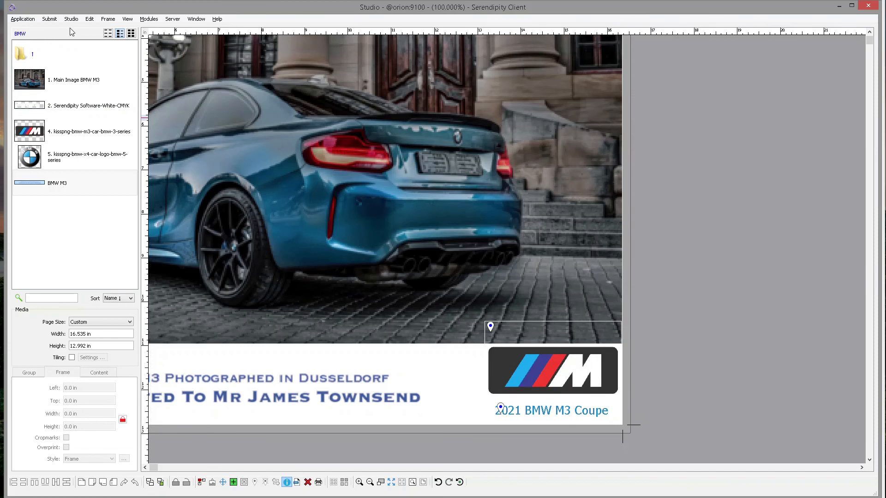
Step: Create another text box and place it over the rear of the car
{"action": "left_click", "coordinate": [89, 19]}
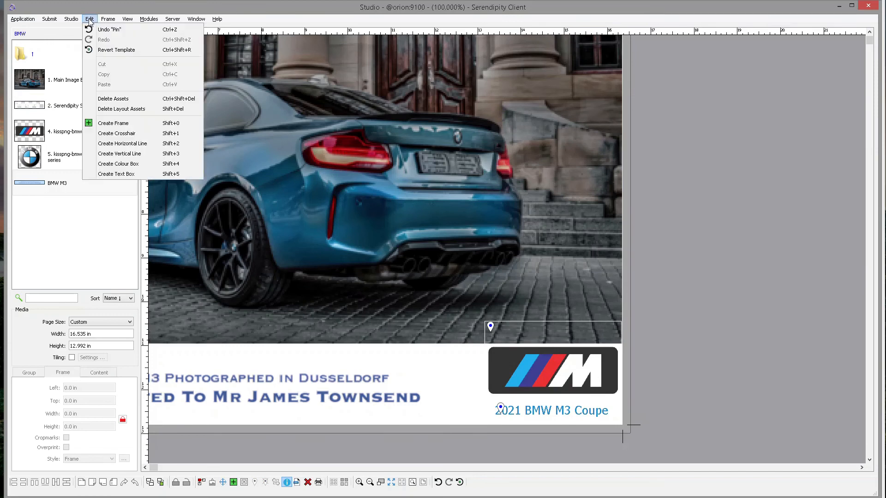
{"action": "left_click", "coordinate": [116, 174]}
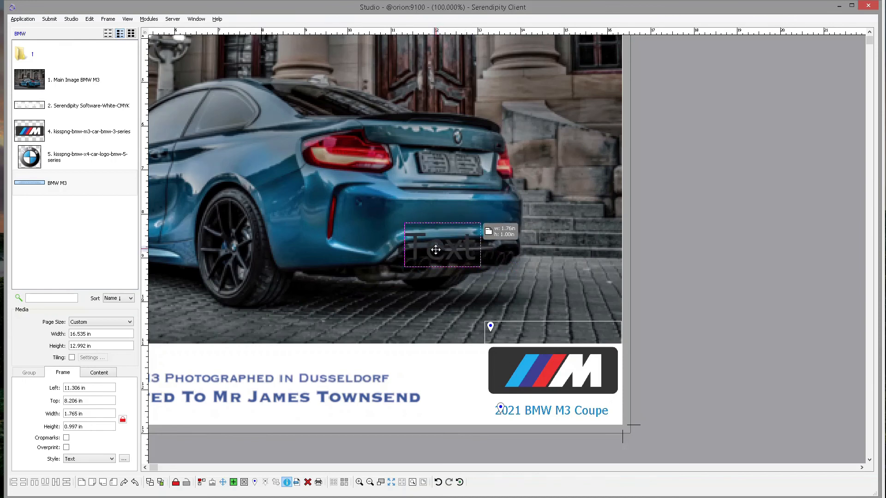
{"action": "left_click", "coordinate": [423, 226]}
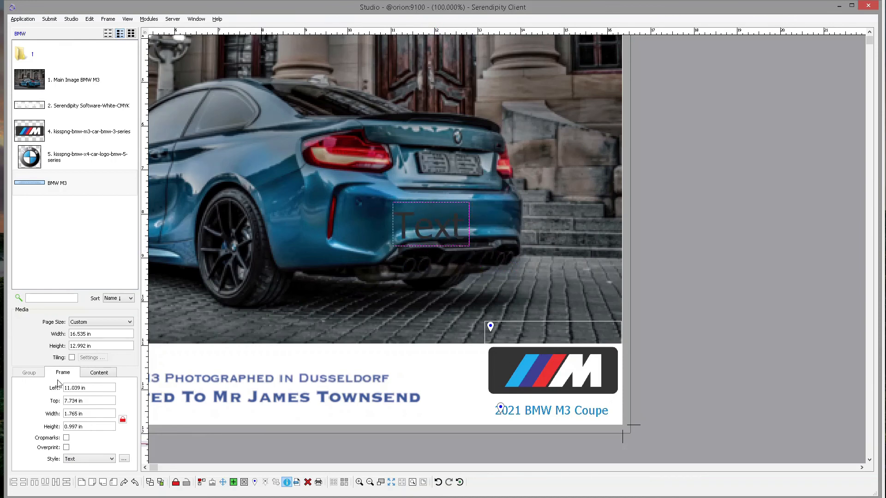
Step: Set the new text box to read From BMW Sales Team St Kilda in white, RGB 255, 255, 255, and save it
{"action": "left_click", "coordinate": [124, 459]}
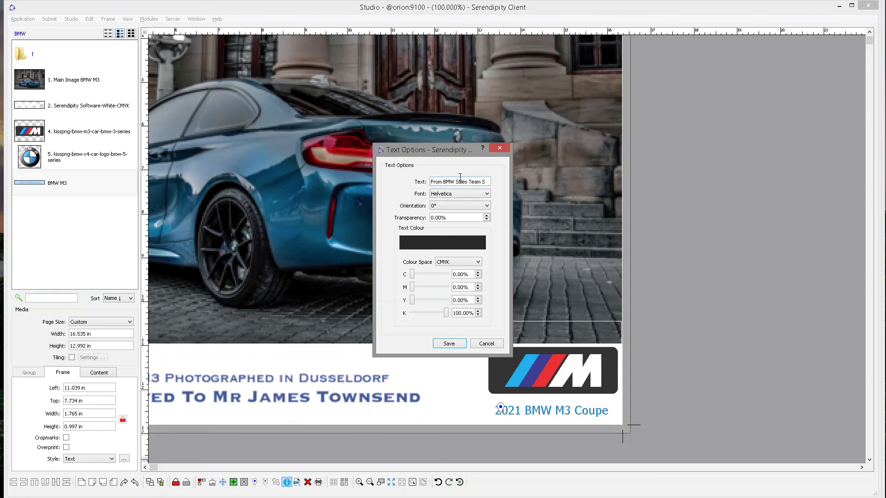
{"action": "type", "text": "Kilda"}
{"action": "left_click_drag", "start_coordinate": [446, 315], "coordinate": [402, 314]}
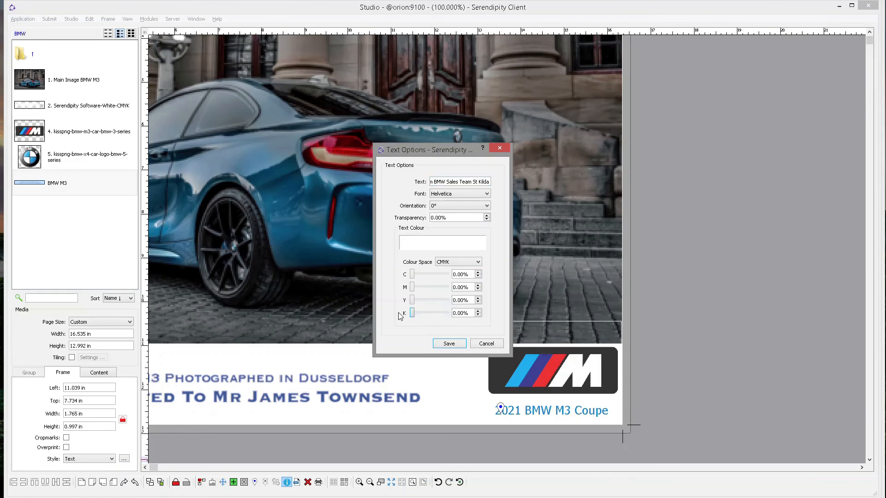
{"action": "left_click", "coordinate": [461, 262]}
{"action": "left_click", "coordinate": [452, 278]}
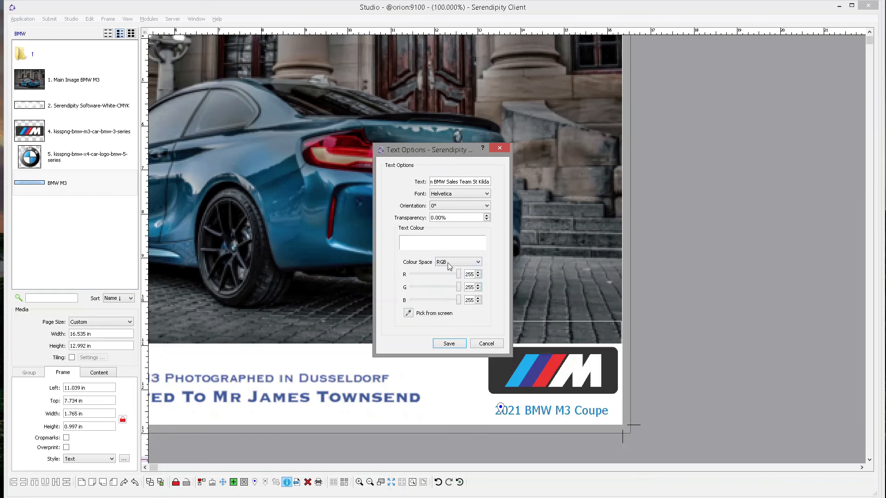
{"action": "left_click", "coordinate": [448, 344]}
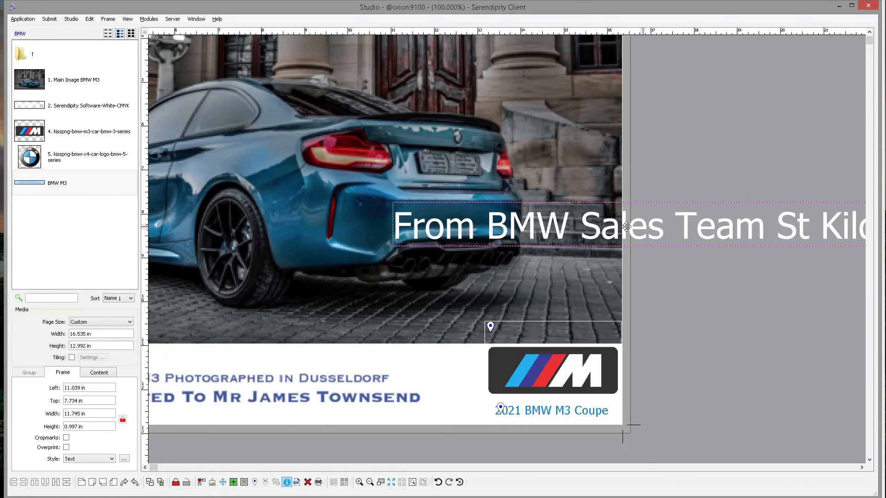
Step: Scale the St Kilda text down to about 3.29 × 0.28 in and centre it along the photo's lower edge, above the caption
{"action": "left_click_drag", "start_coordinate": [444, 218], "coordinate": [244, 201]}
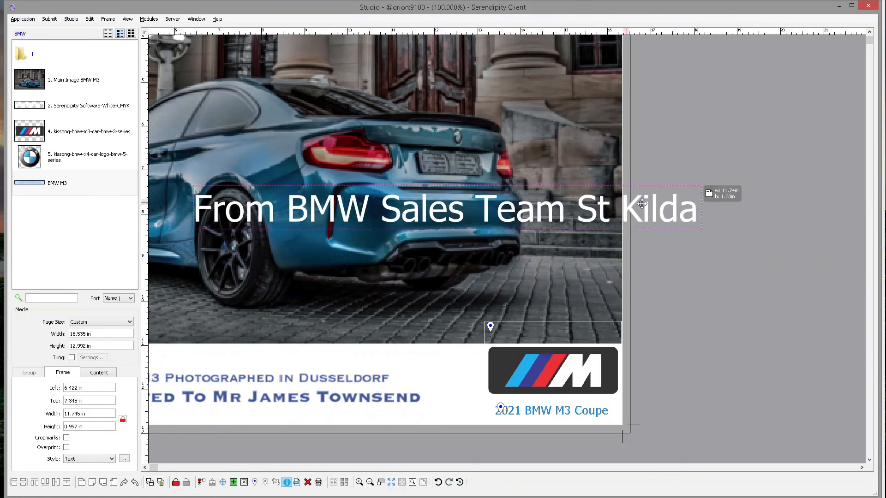
{"action": "left_click_drag", "start_coordinate": [700, 189], "coordinate": [503, 217]}
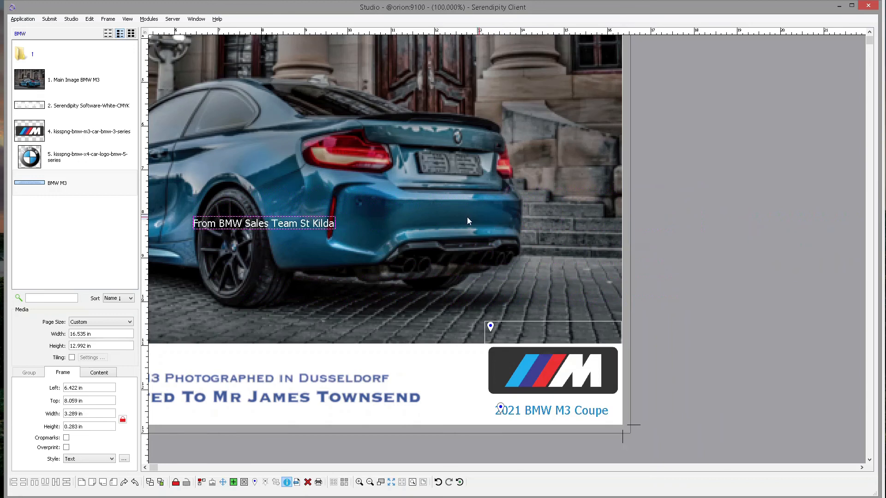
{"action": "left_click_drag", "start_coordinate": [273, 224], "coordinate": [248, 332]}
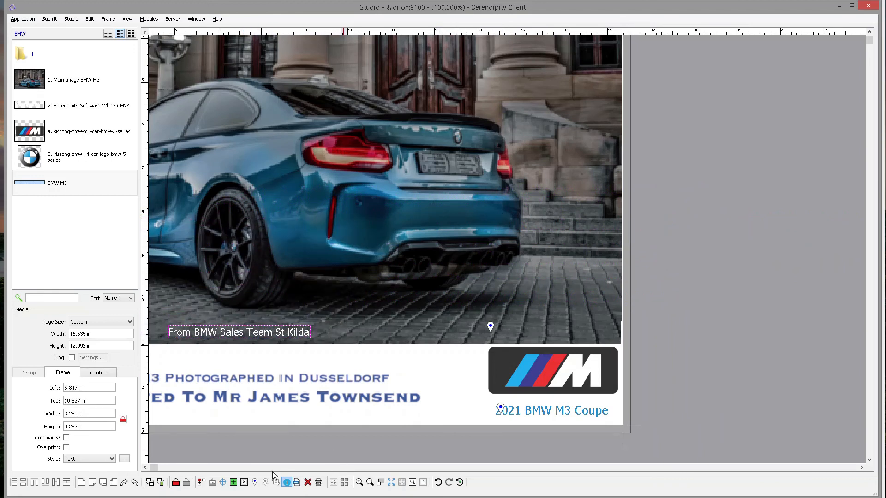
{"action": "left_click_drag", "start_coordinate": [155, 469], "coordinate": [147, 468]}
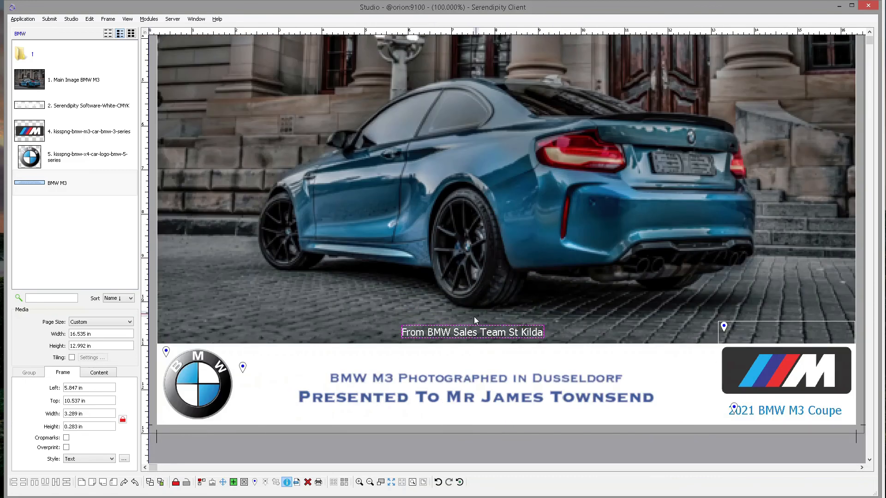
{"action": "mouse_move", "coordinate": [488, 332]}
{"action": "left_mouse_down"}
{"action": "mouse_move", "coordinate": [503, 332]}
{"action": "mouse_move", "coordinate": [493, 333]}
{"action": "left_mouse_up"}
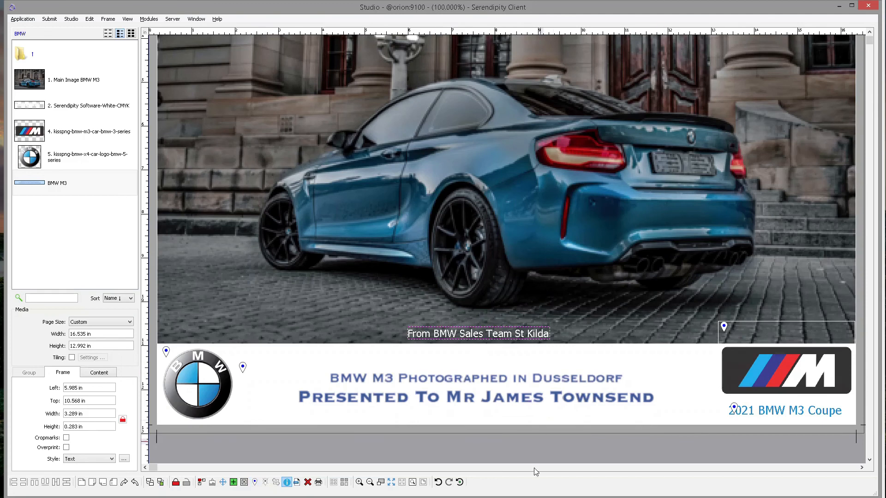
Step: Pin the From BMW Sales Team St Kilda text in place and return to the full-page view
{"action": "scroll", "coordinate": [563, 349], "scroll_direction": "up", "scroll_amount": 1}
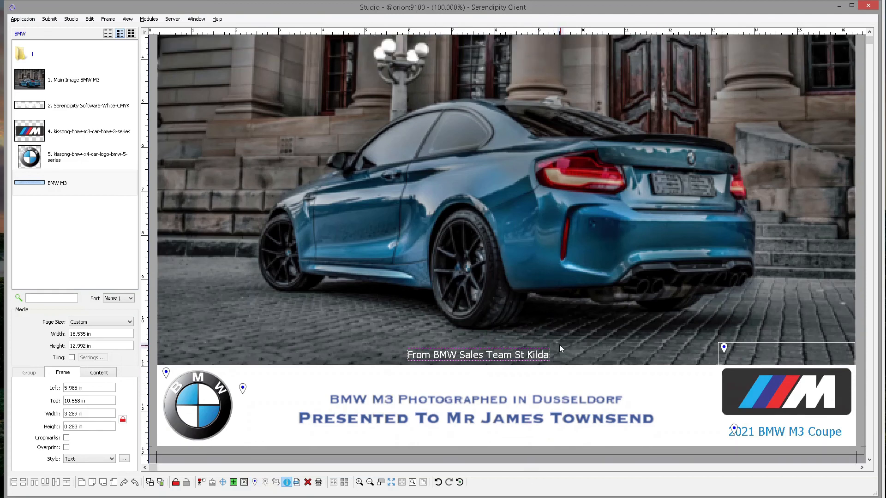
{"action": "scroll", "coordinate": [560, 345], "scroll_direction": "up", "scroll_amount": 2}
{"action": "scroll", "coordinate": [558, 343], "scroll_direction": "down", "scroll_amount": 4}
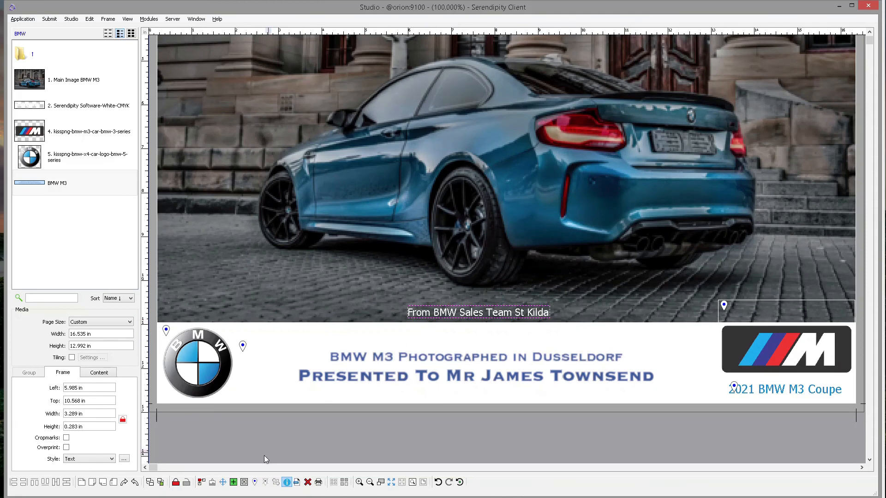
{"action": "left_click", "coordinate": [255, 483]}
{"action": "left_click", "coordinate": [531, 420]}
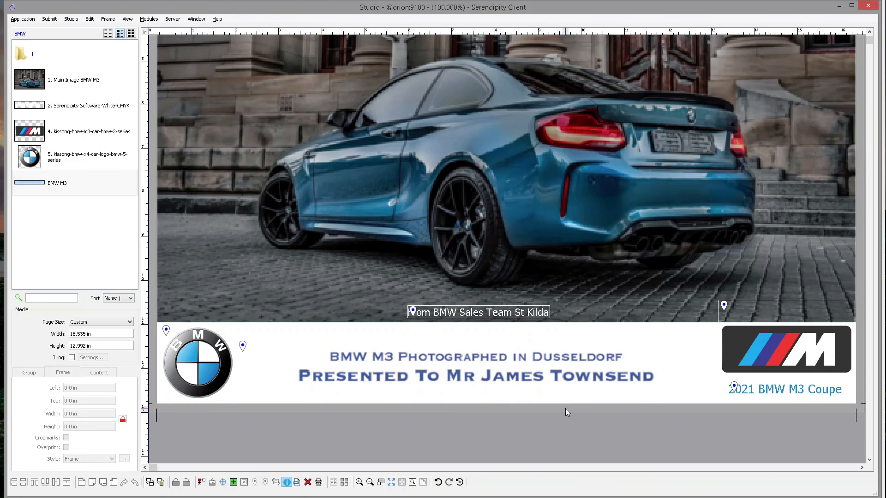
{"action": "left_click", "coordinate": [370, 482]}
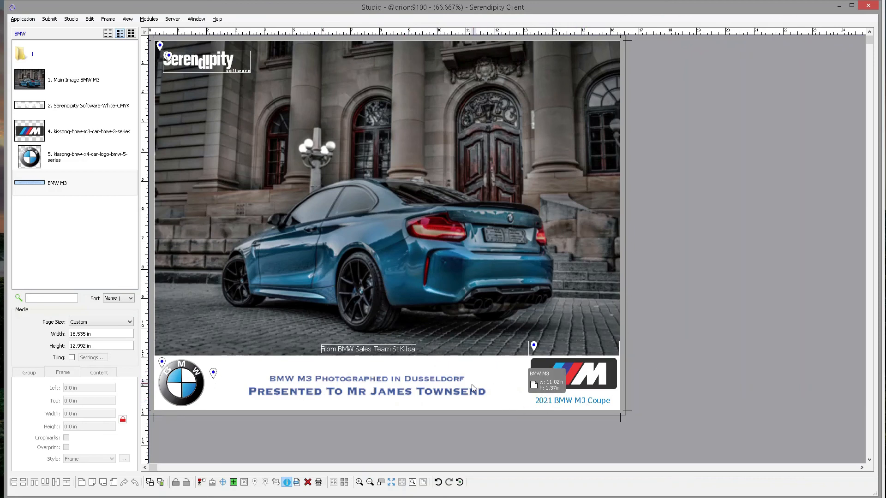
Step: Save the finished layout as a new template named BMW-Layout-New
{"action": "left_click", "coordinate": [72, 19]}
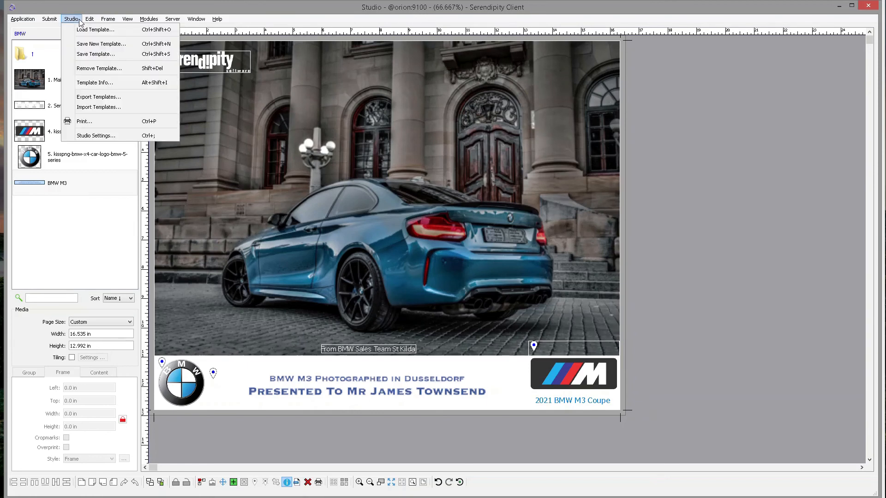
{"action": "left_click", "coordinate": [78, 44]}
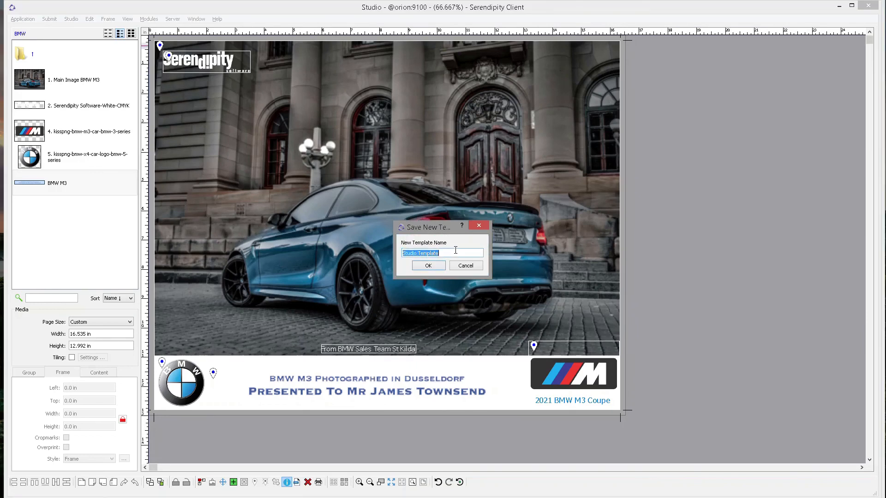
{"action": "type", "text": "BMW-Layout-New"}
{"action": "left_click", "coordinate": [429, 267]}
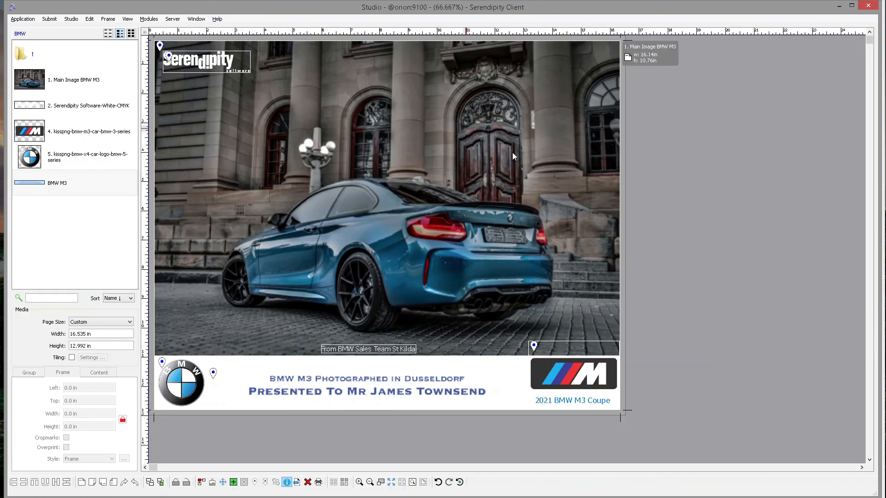
Step: Submit the layout for printing with the BMG (QUICK PROOF) page setup and the job name BMW-NewLayout
{"action": "left_click", "coordinate": [319, 482]}
{"action": "left_click", "coordinate": [303, 146]}
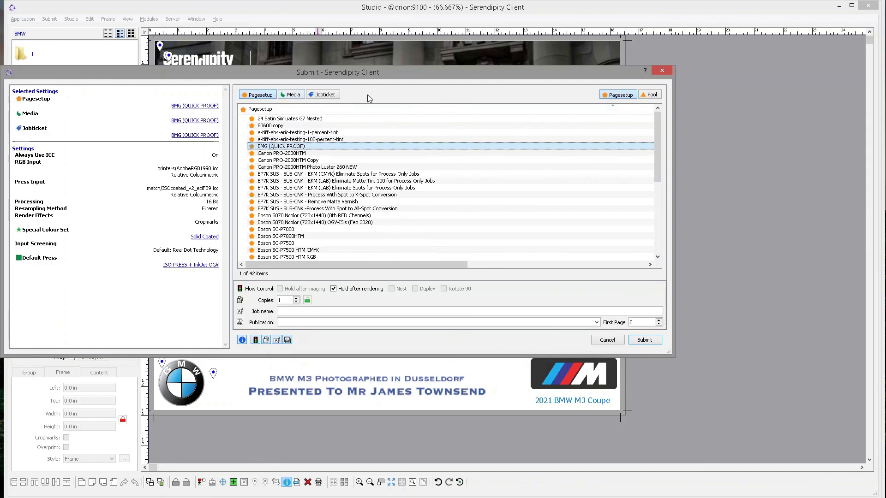
{"action": "left_click", "coordinate": [337, 310]}
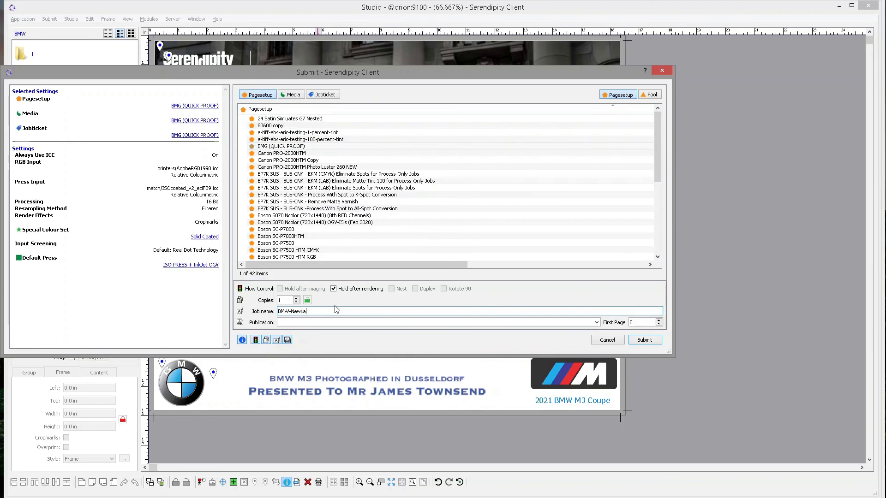
{"action": "left_click", "coordinate": [654, 340]}
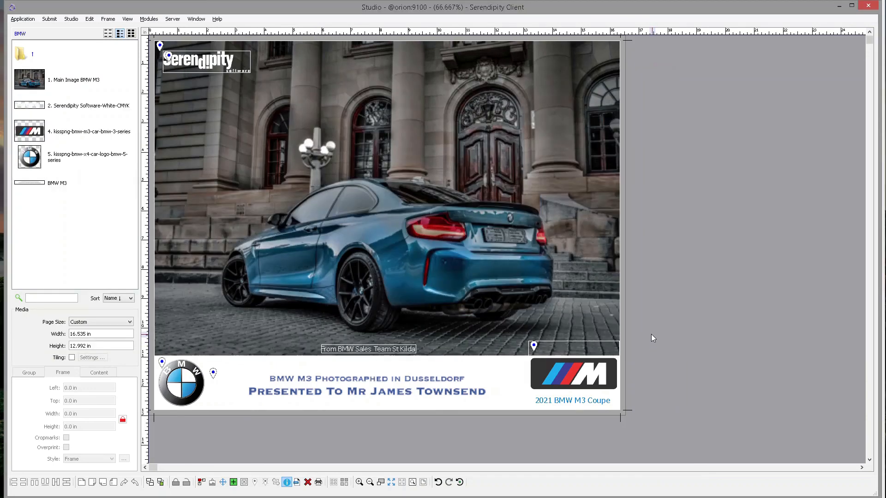
Step: Switch to the Jobs window, widen the Publication column and view the printed preview of the BMW-NewLayout job
{"action": "mouse_move", "coordinate": [413, 484]}
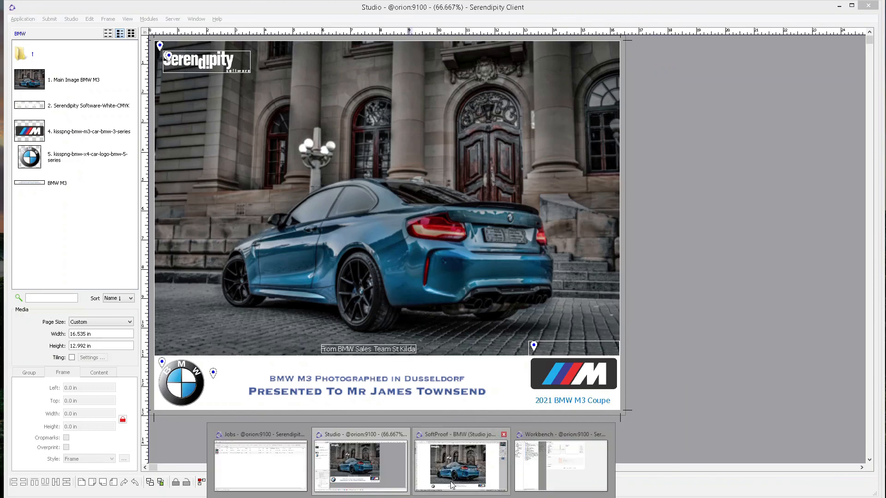
{"action": "left_click", "coordinate": [297, 467]}
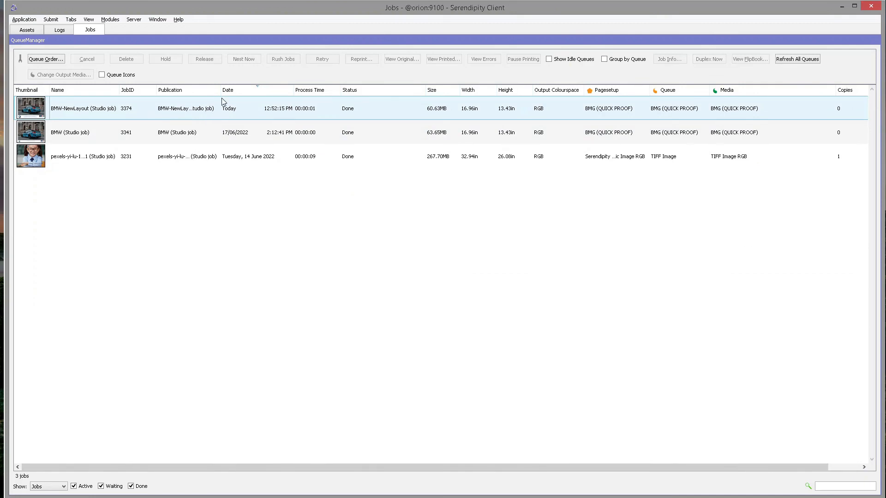
{"action": "left_click_drag", "start_coordinate": [220, 90], "coordinate": [235, 90]}
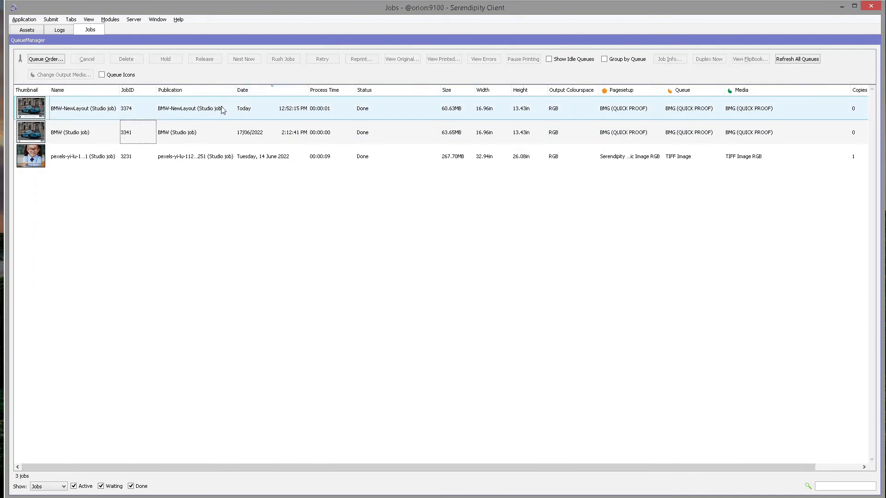
{"action": "left_click", "coordinate": [262, 115]}
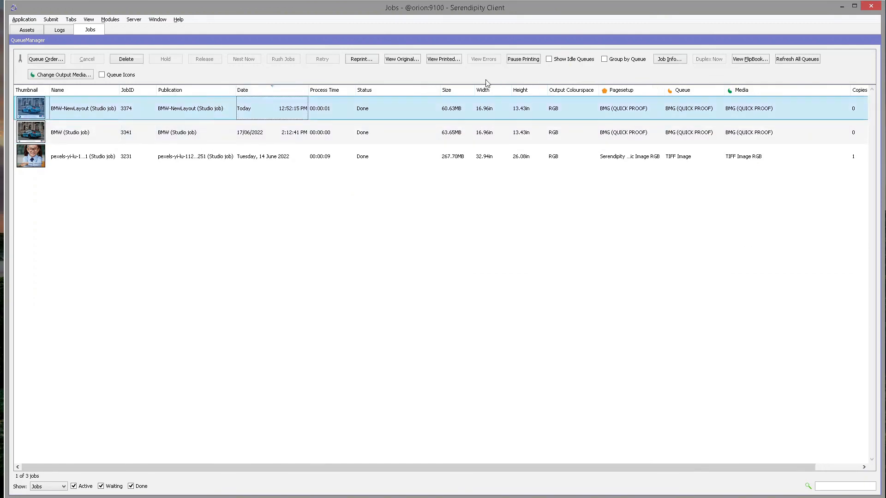
{"action": "left_click", "coordinate": [444, 59]}
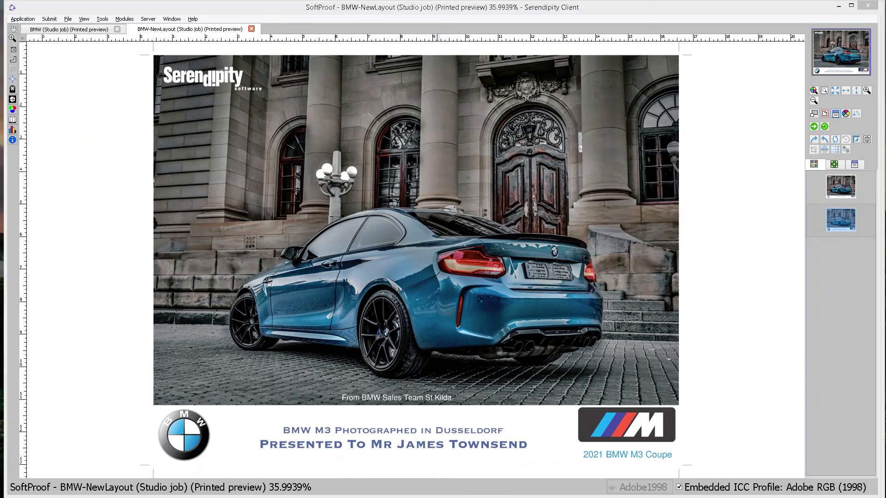
Step: Switch to File Explorer and open the serendipity_output folder on the DATA (D:) drive
{"action": "mouse_move", "coordinate": [273, 494]}
{"action": "left_click", "coordinate": [287, 453]}
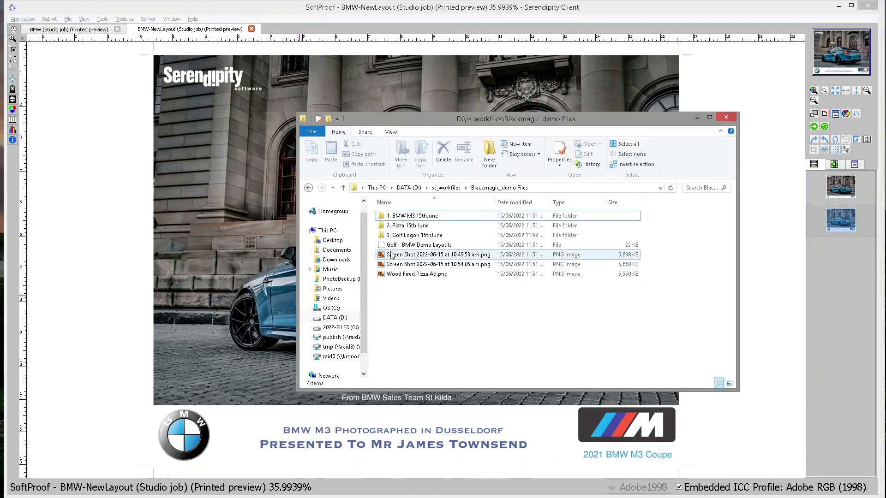
{"action": "left_click", "coordinate": [347, 318]}
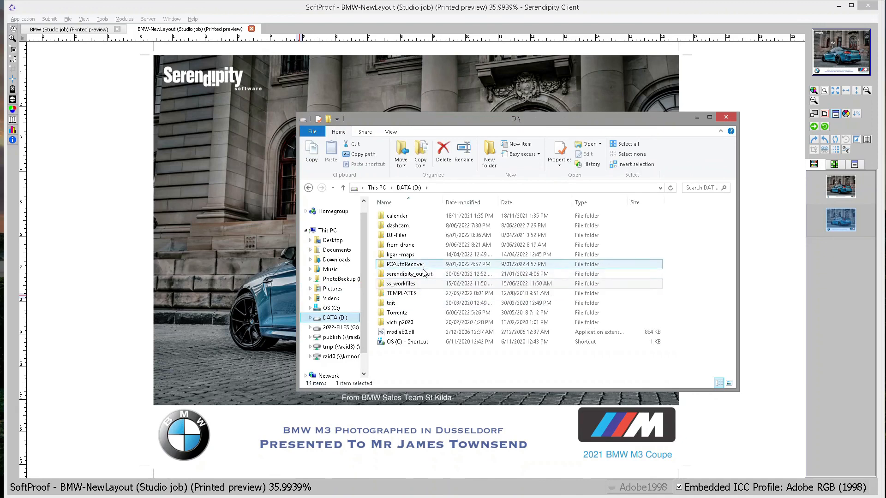
{"action": "double_click", "coordinate": [424, 278]}
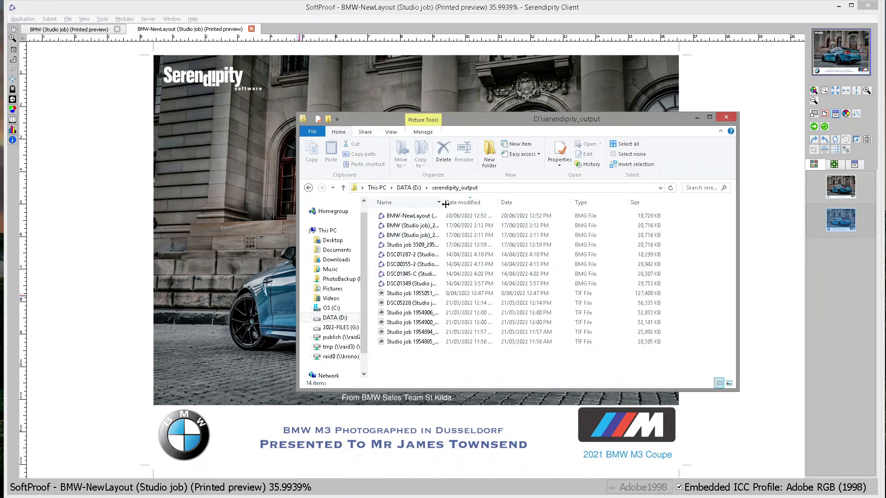
Step: Show the full file names and preview the BMW-NewLayout BMG file in Serendipity Client
{"action": "double_click", "coordinate": [462, 203]}
{"action": "left_click", "coordinate": [428, 216]}
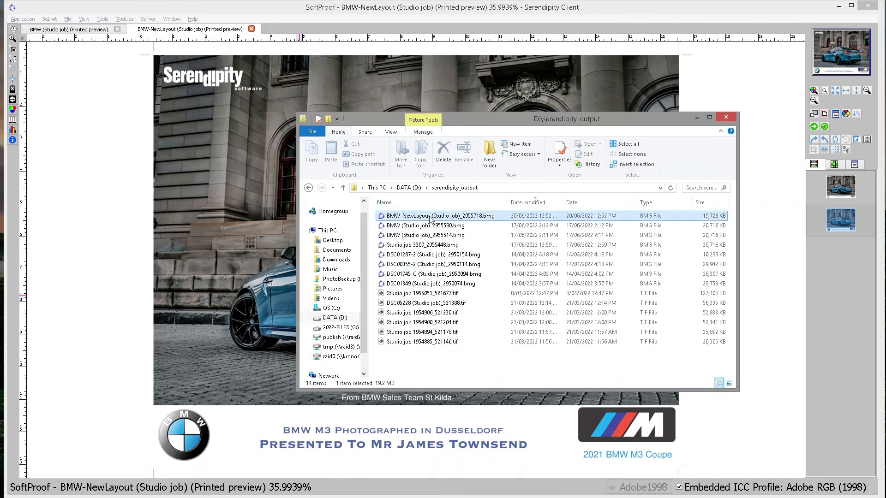
{"action": "right_click", "coordinate": [429, 216]}
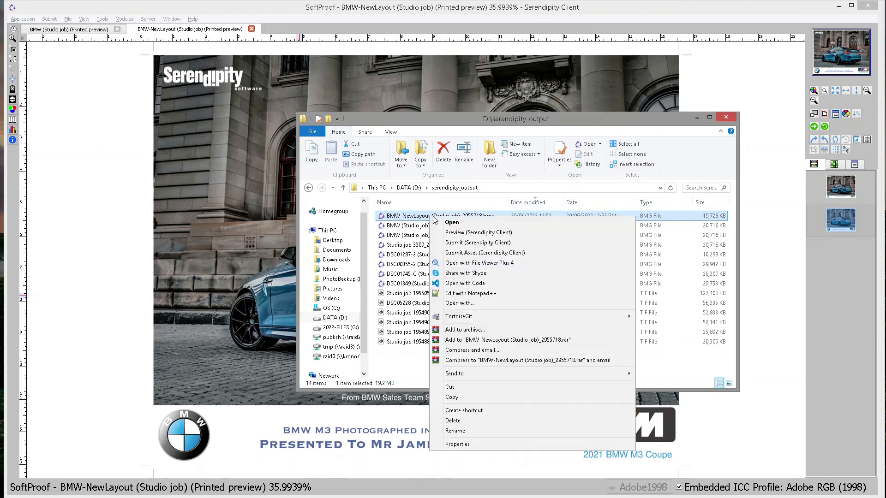
{"action": "left_click", "coordinate": [514, 232]}
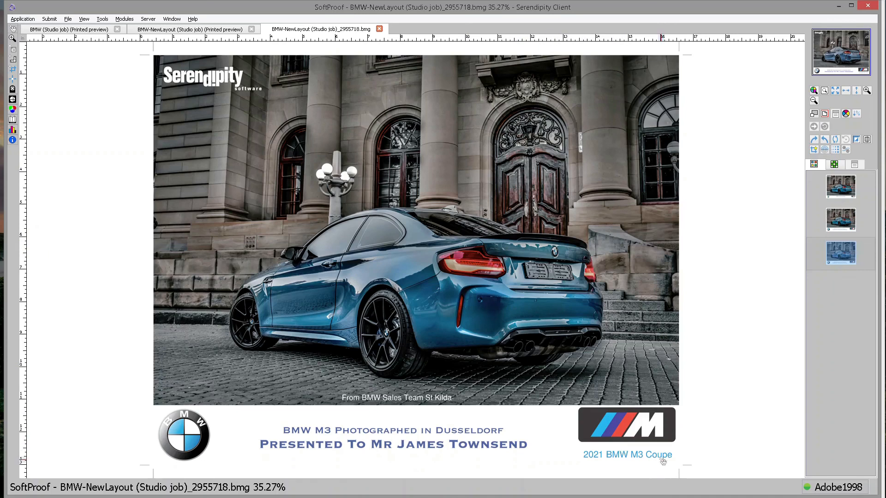
Step: Compare the earlier BMW job's printed preview with the BMW-NewLayout BMG file, and return to the Studio window
{"action": "left_click", "coordinate": [80, 32]}
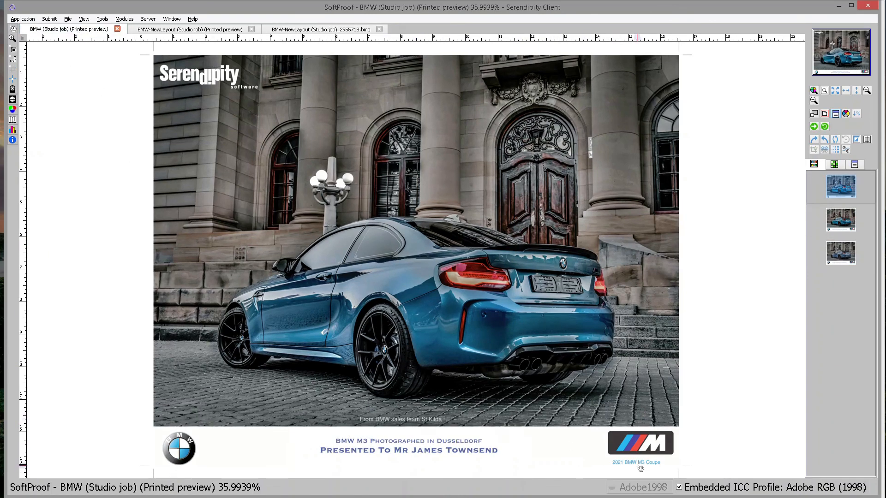
{"action": "left_click", "coordinate": [298, 31]}
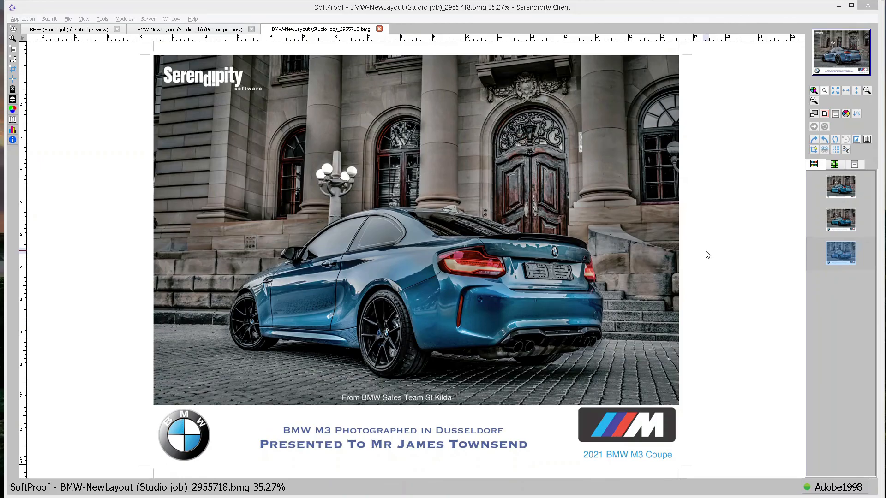
{"action": "key", "text": "alt+Tab"}
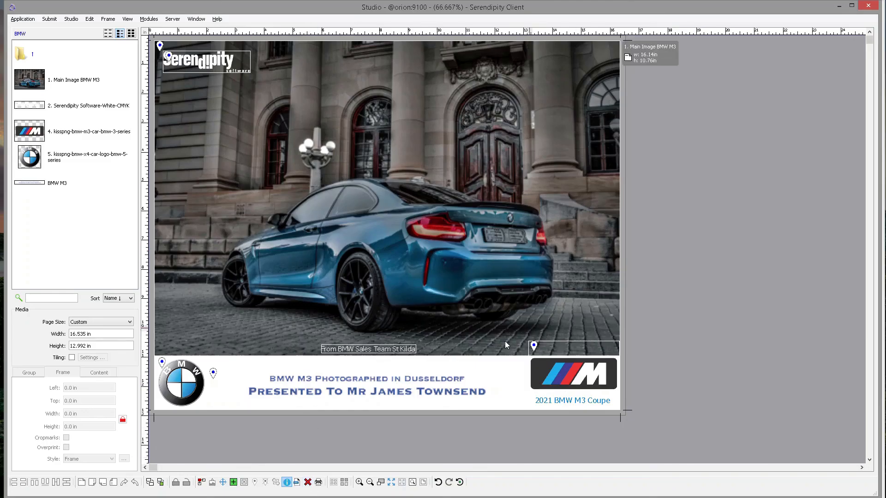
Step: Clear the whole layout and load the BMW-Layout-New template onto the empty page
{"action": "left_click", "coordinate": [307, 482]}
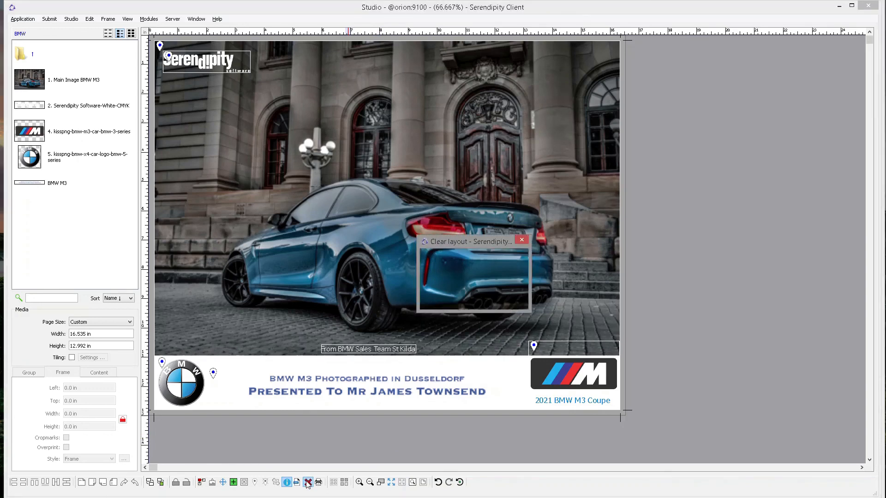
{"action": "left_click", "coordinate": [459, 300]}
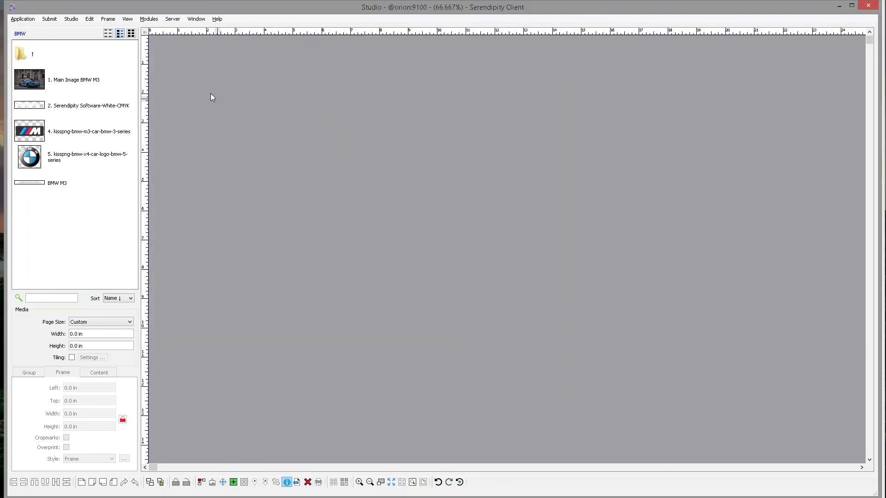
{"action": "left_click", "coordinate": [70, 20]}
{"action": "left_click", "coordinate": [75, 30]}
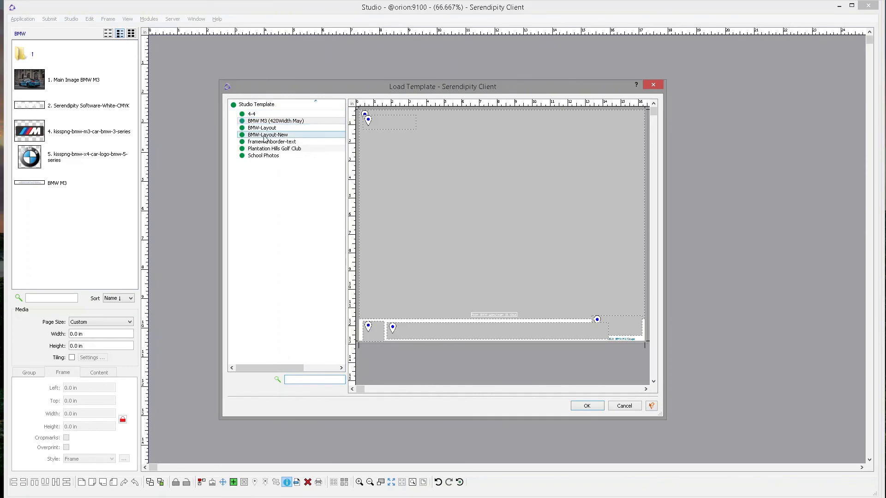
{"action": "left_click", "coordinate": [284, 135]}
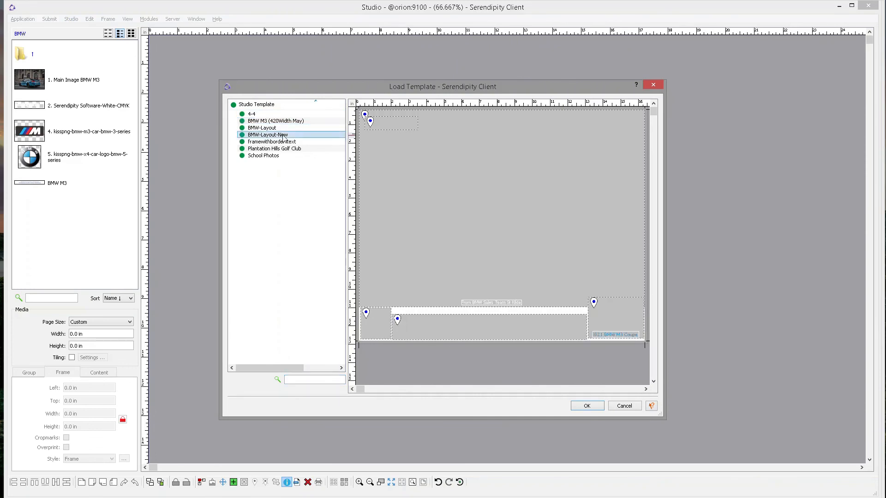
{"action": "left_click", "coordinate": [587, 406]}
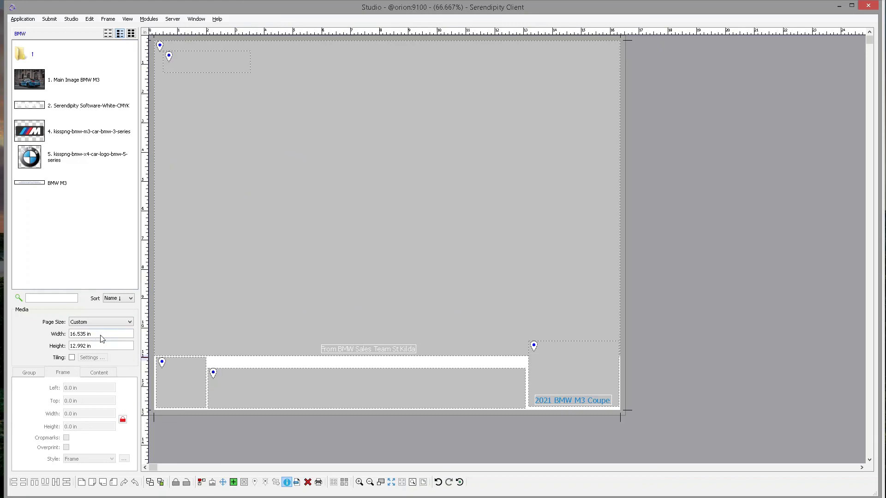
Step: Fill the template's empty frames with the main BMW M3 image, Serendipity logo, M3 logo, BMW roundel and BMW M3 caption
{"action": "left_click_drag", "start_coordinate": [28, 81], "coordinate": [329, 158]}
{"action": "left_click_drag", "start_coordinate": [29, 105], "coordinate": [221, 68]}
{"action": "left_click_drag", "start_coordinate": [29, 131], "coordinate": [570, 361]}
{"action": "left_click_drag", "start_coordinate": [69, 157], "coordinate": [178, 383]}
{"action": "left_click_drag", "start_coordinate": [32, 185], "coordinate": [366, 386]}
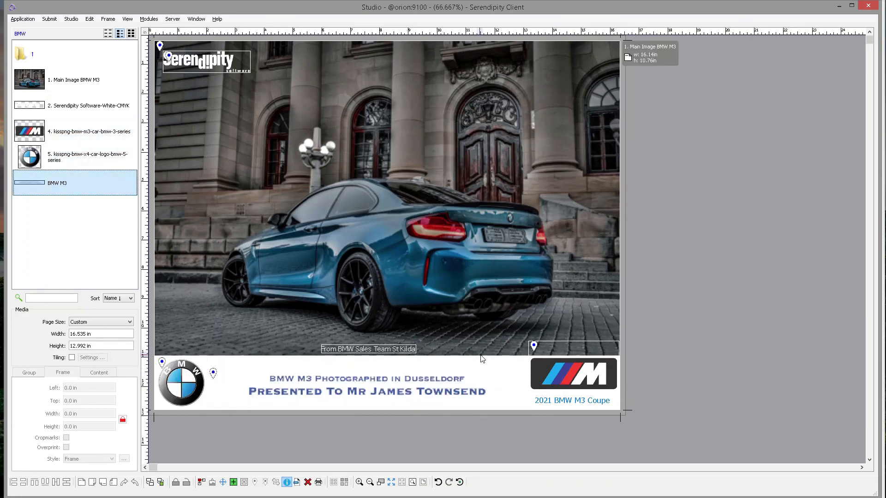